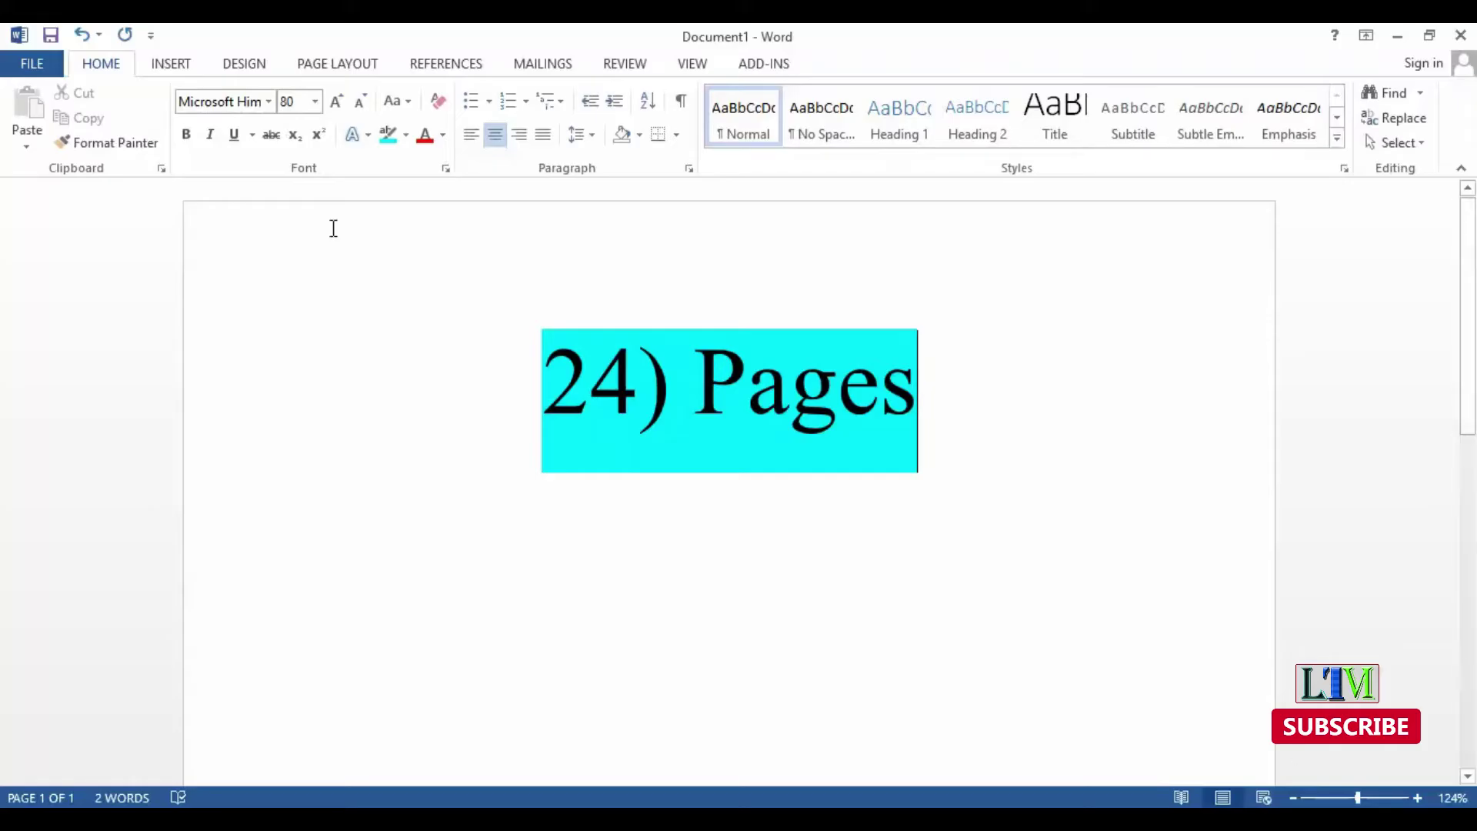
Switch to the INSERT ribbon tab for the 24) Pages document.
click(172, 64)
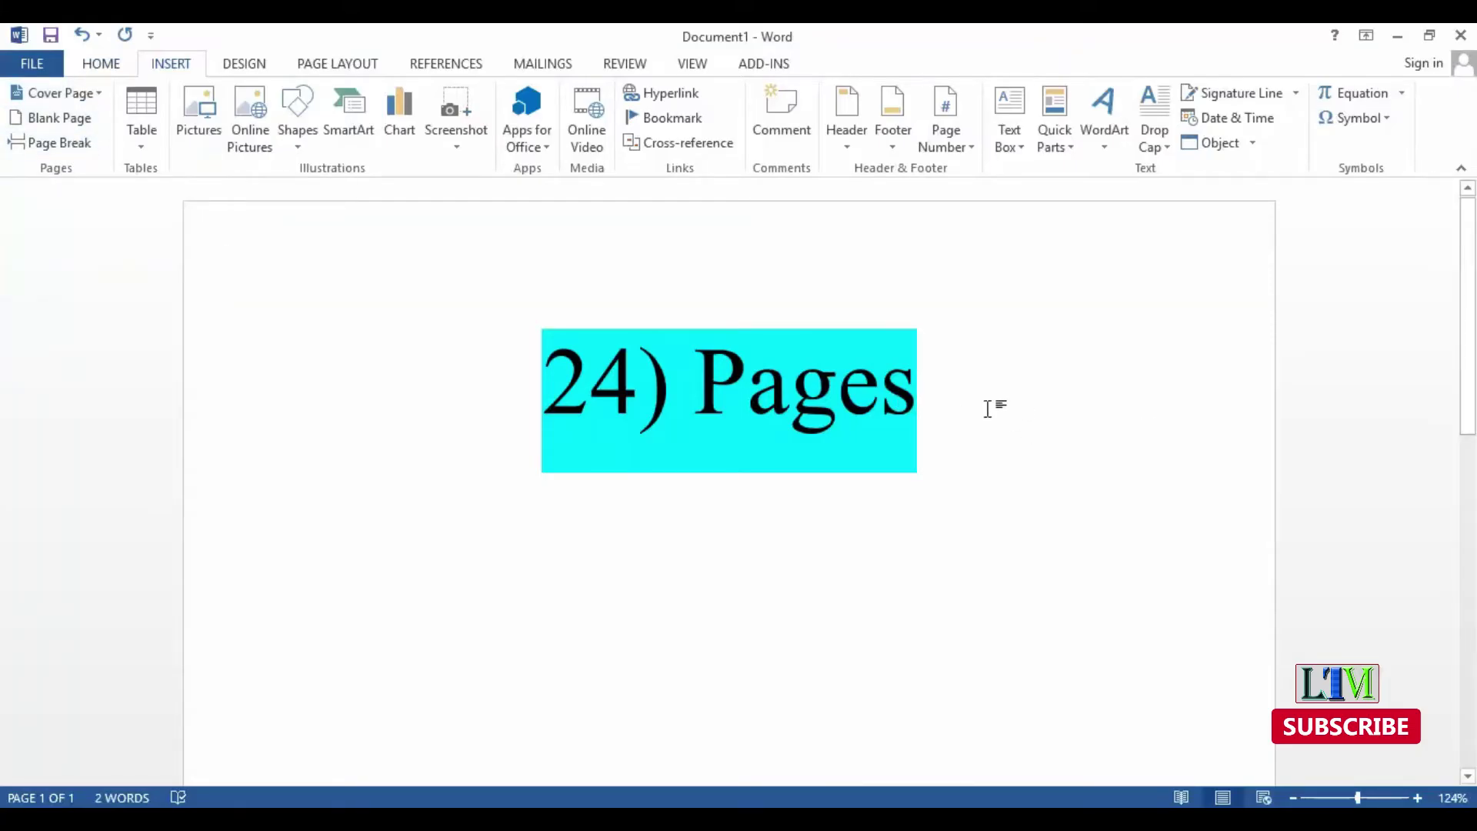
Fill the lines below the title with repeated 'A quick brown fox jump over the lazy dog.' sentences.
key(Return)
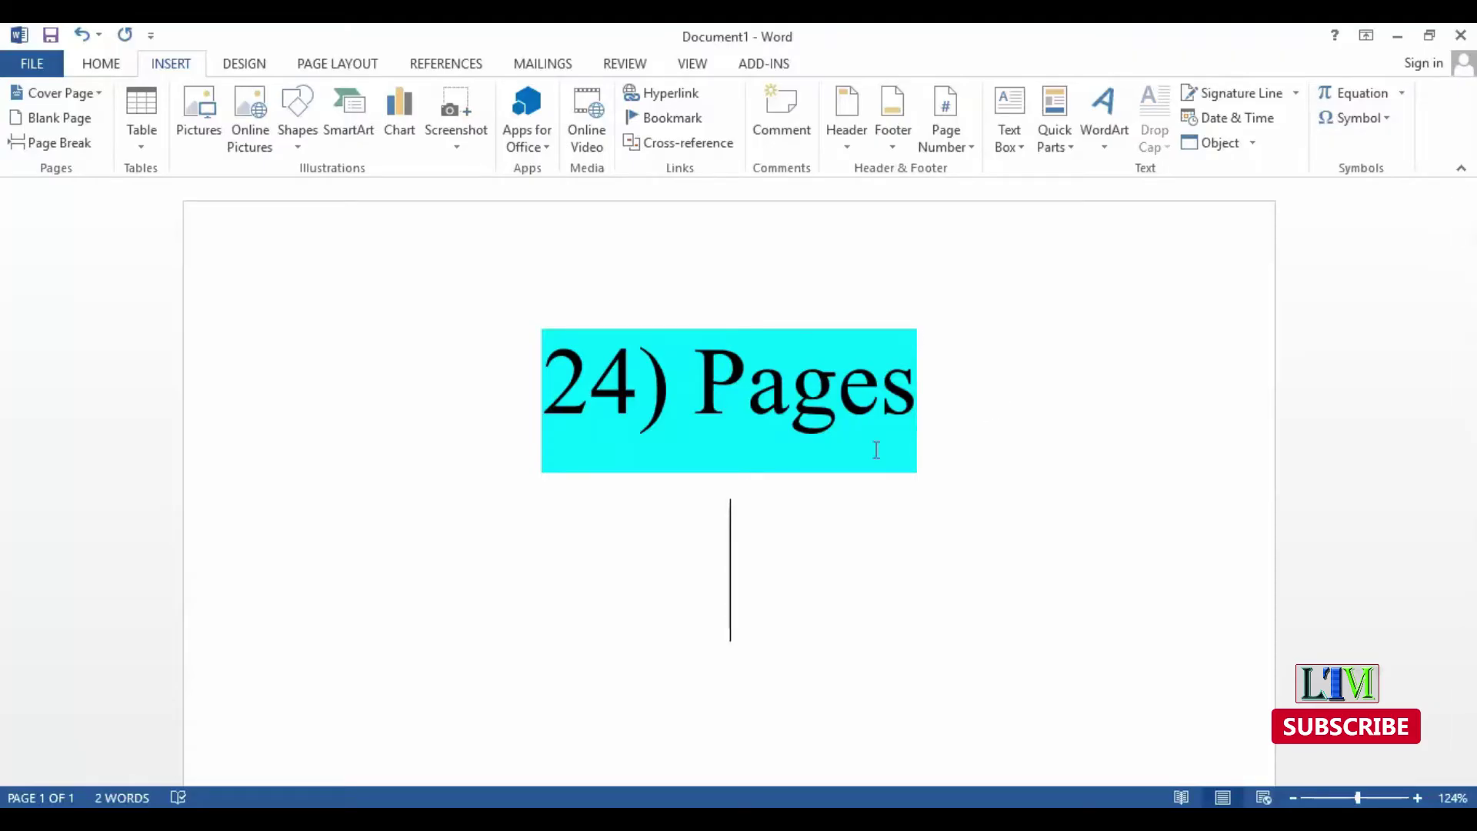
text(A quick brown fox jump over the lazy dog.)
key(ctrl+v)
key(ctrl+v)
key(ctrl+v)
key(ctrl+v)
text(A quick brown fox jump over the lazy dog.)
text(A quick brown fox jump over the lazy dog.)
key(ctrl+v)
key(ctrl+v)
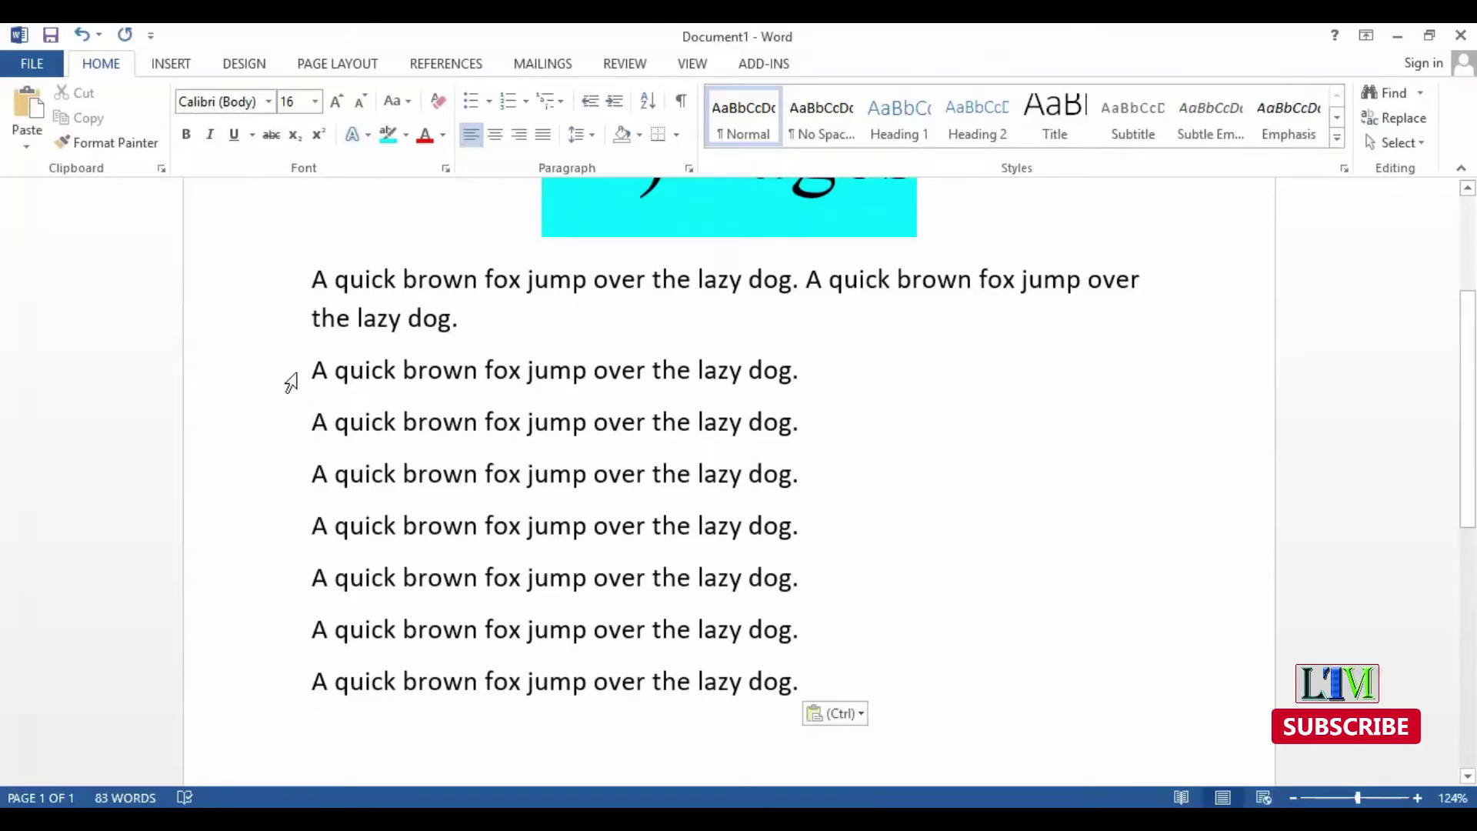
key(BackSpace)
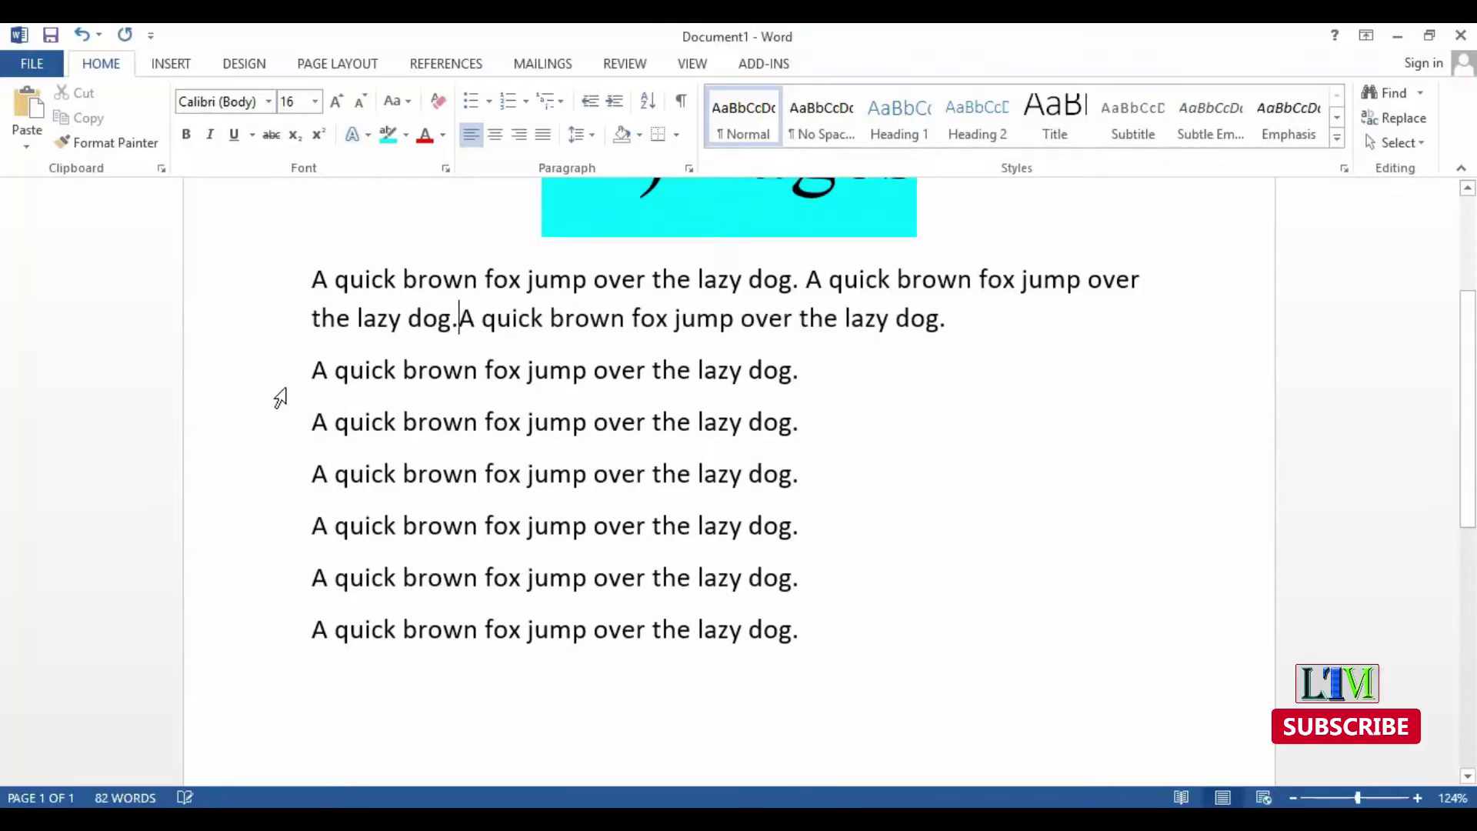
key(ctrl+v)
key(ctrl+v)
key(ctrl+v)
Correct the missing space in 'dog.A' with the 'dog. A' spelling suggestion.
key(ctrl+Home)
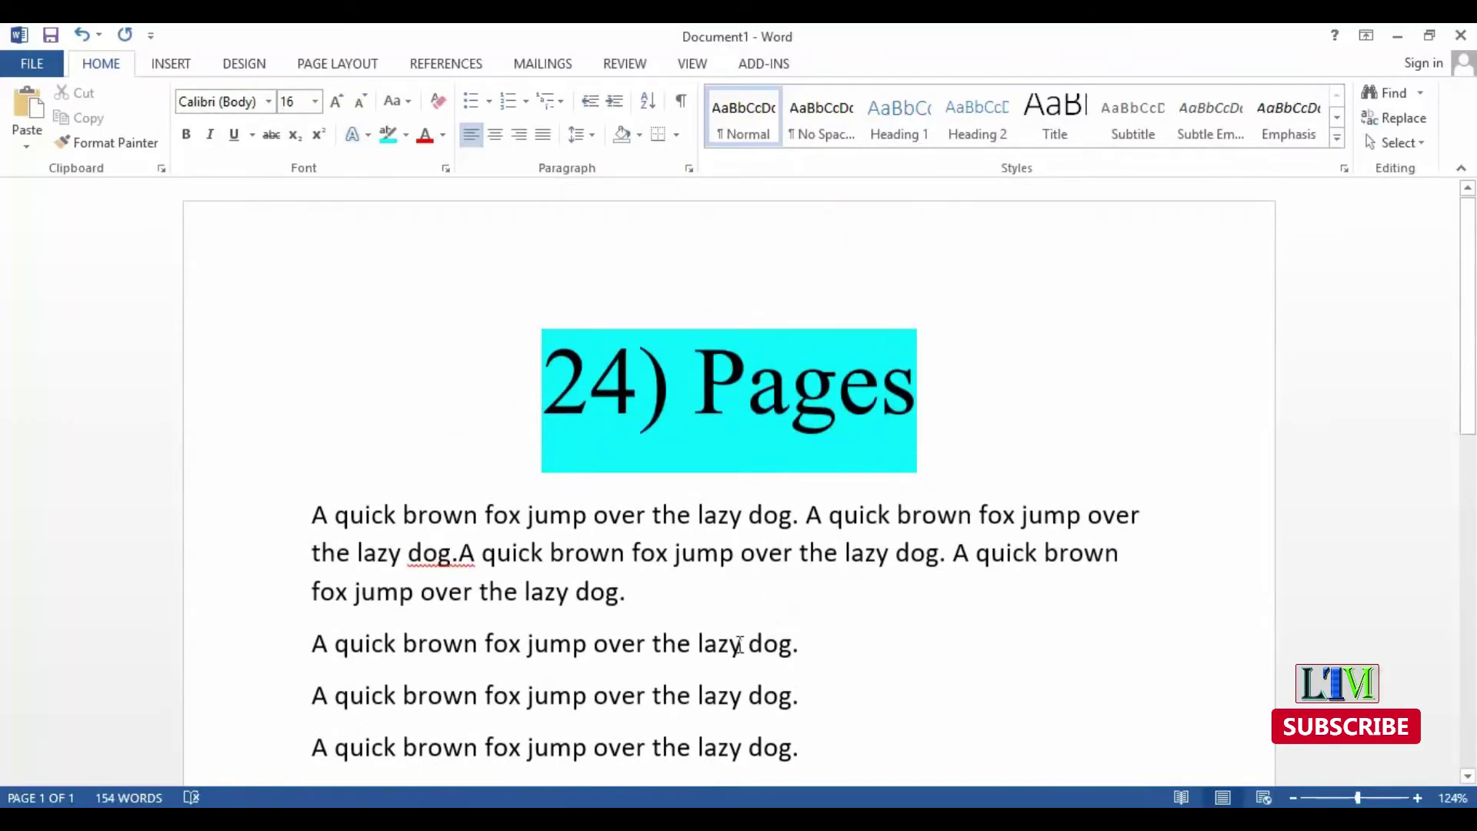
right_click(434, 556)
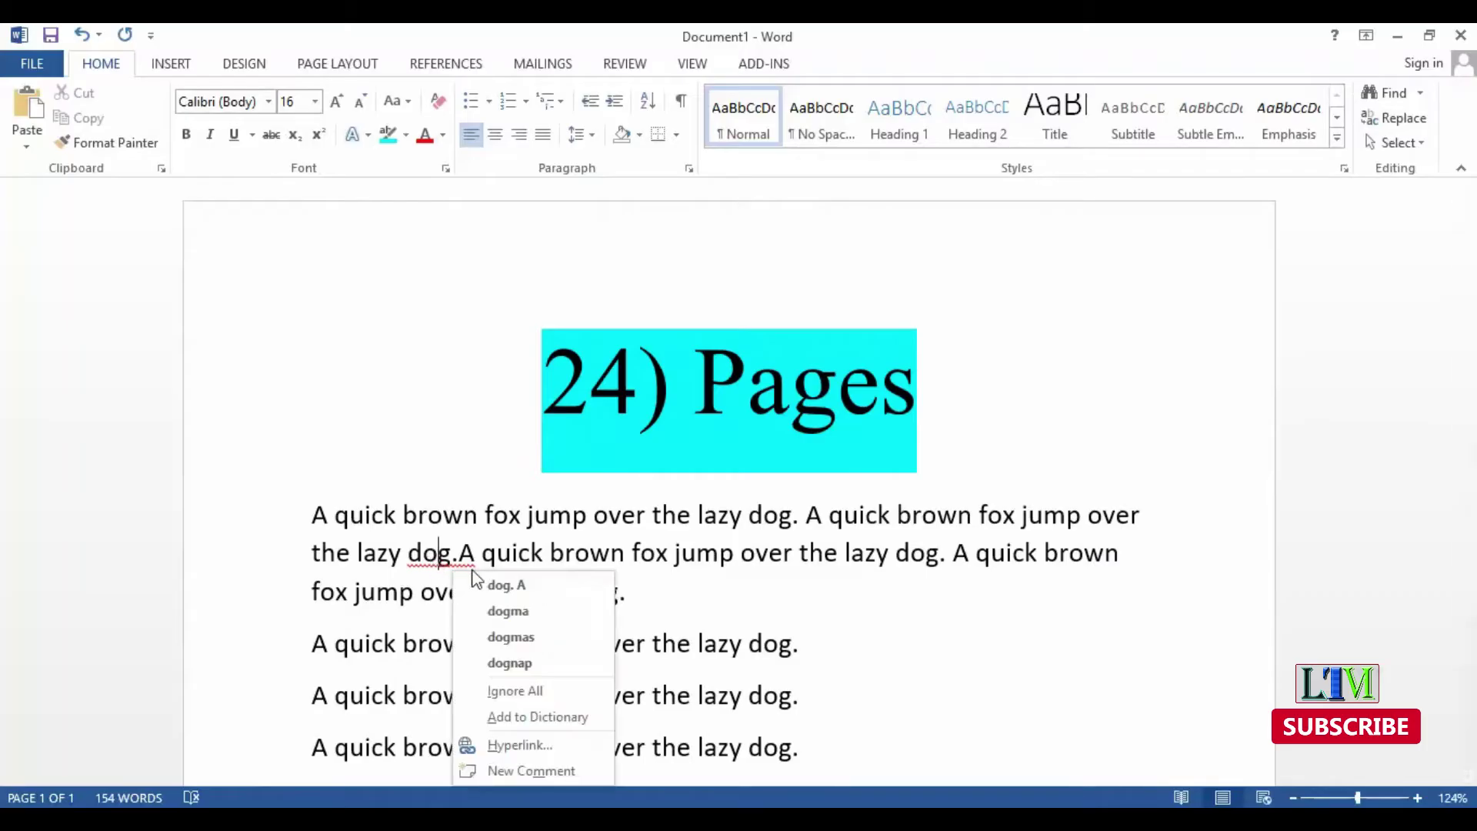
click(493, 583)
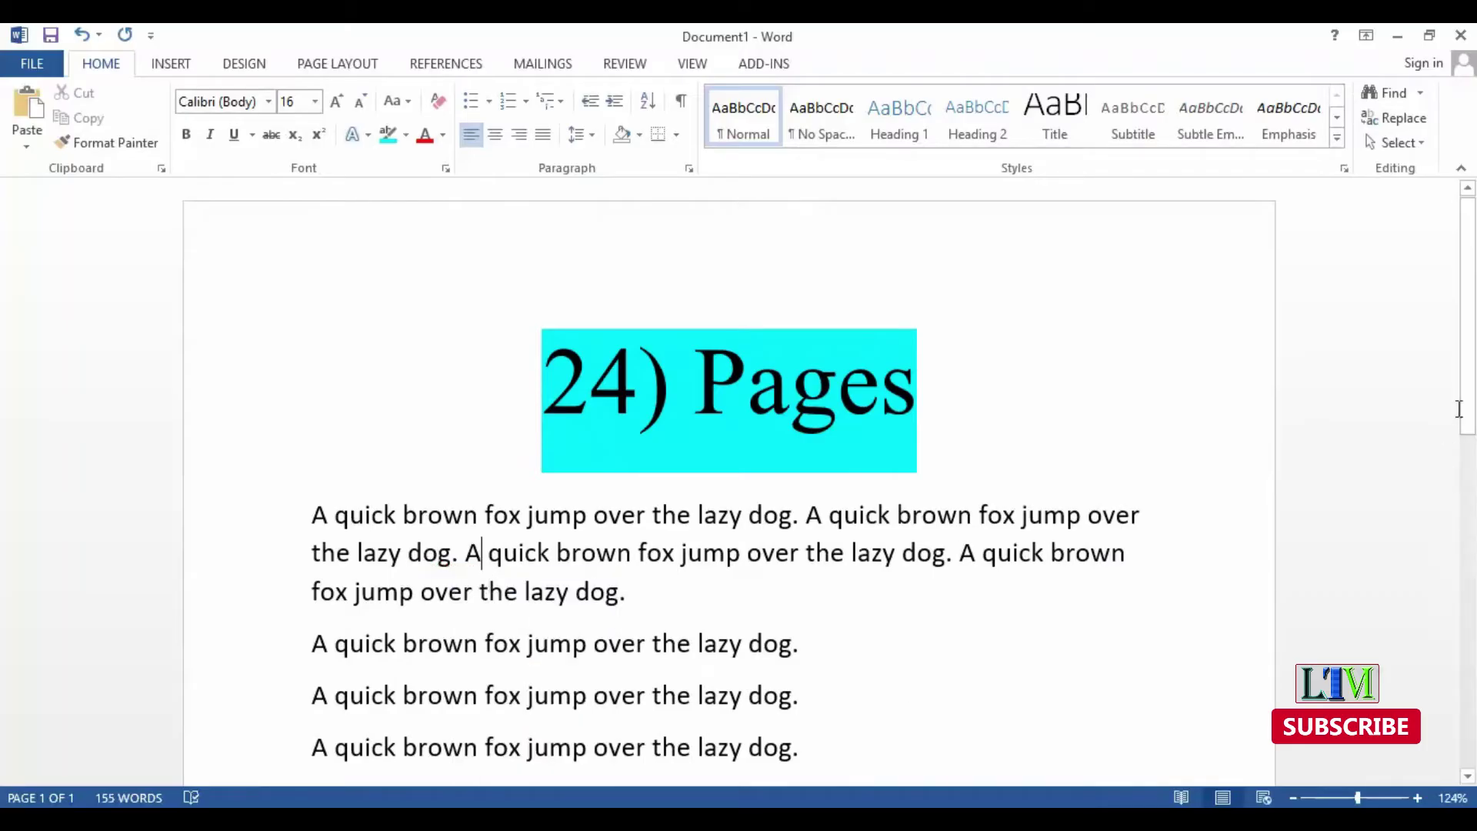
mouse_move(1468, 411)
mouse_down()
mouse_move(1469, 446)
mouse_move(1472, 418)
mouse_up()
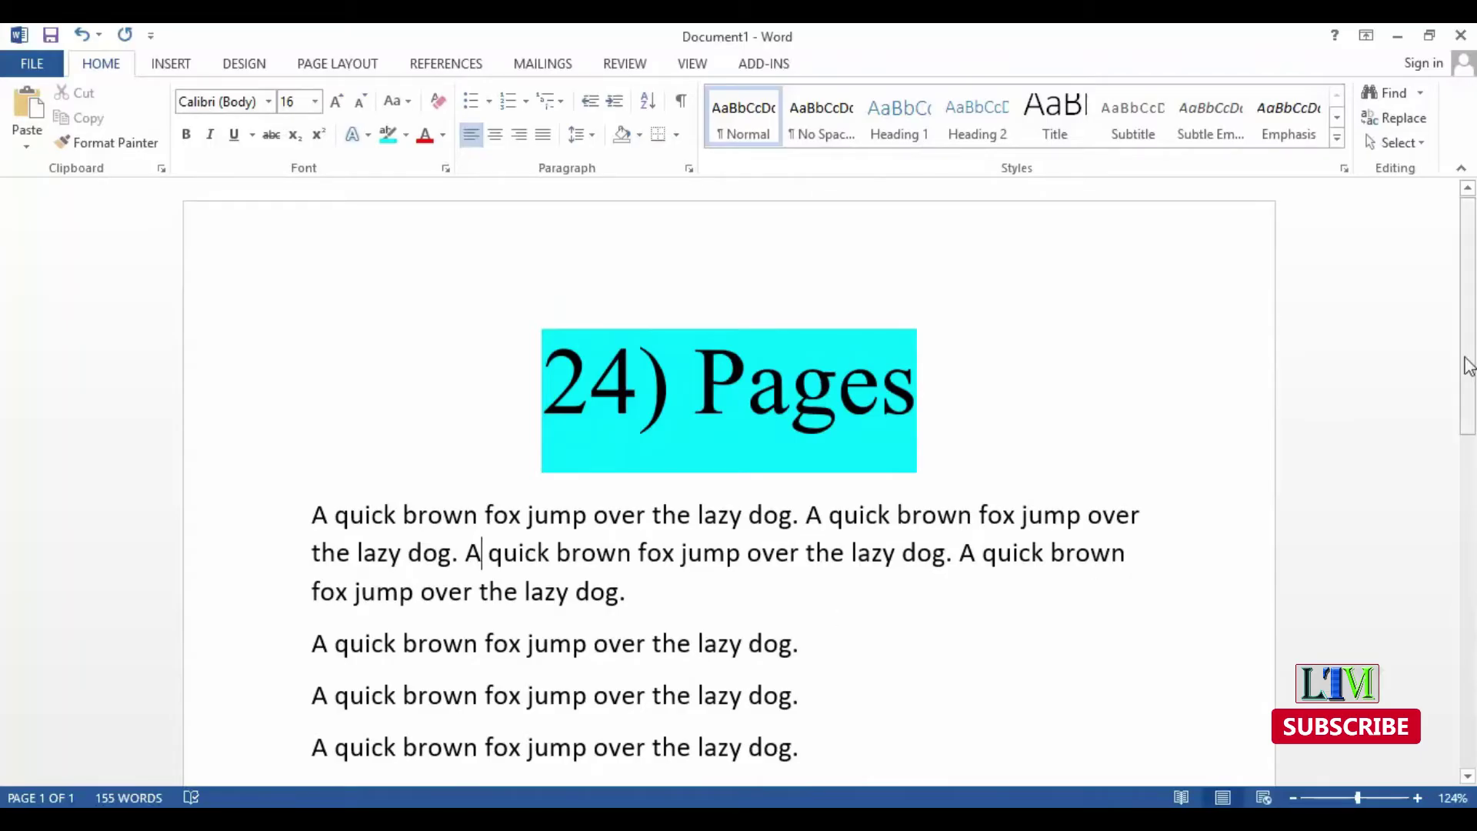
Insert a page break after a middle sample line so later sentences start page 2, then review both pages.
scroll(826, 658, down, 1)
scroll(669, 533, down, 4)
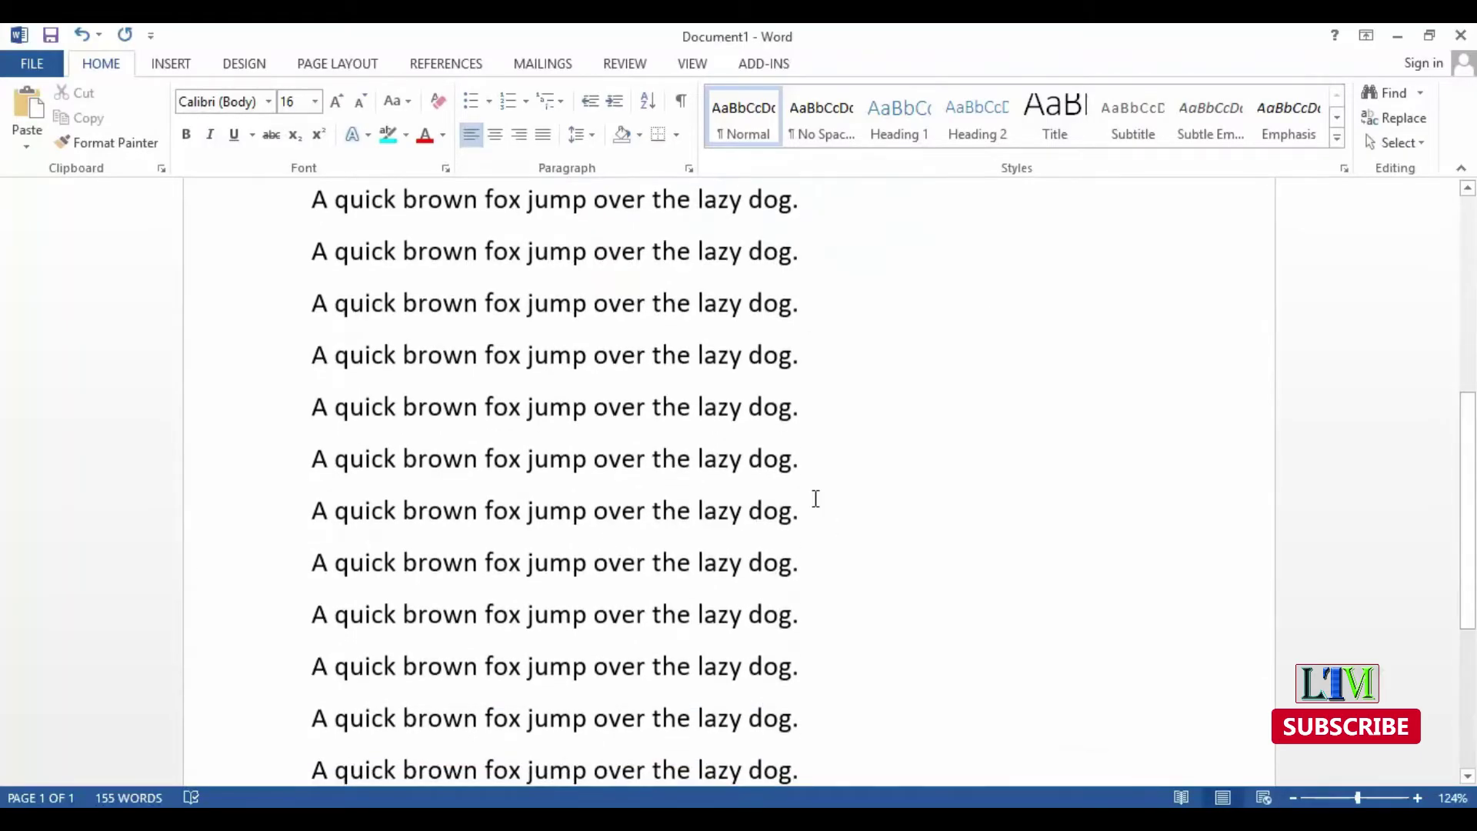
click(176, 61)
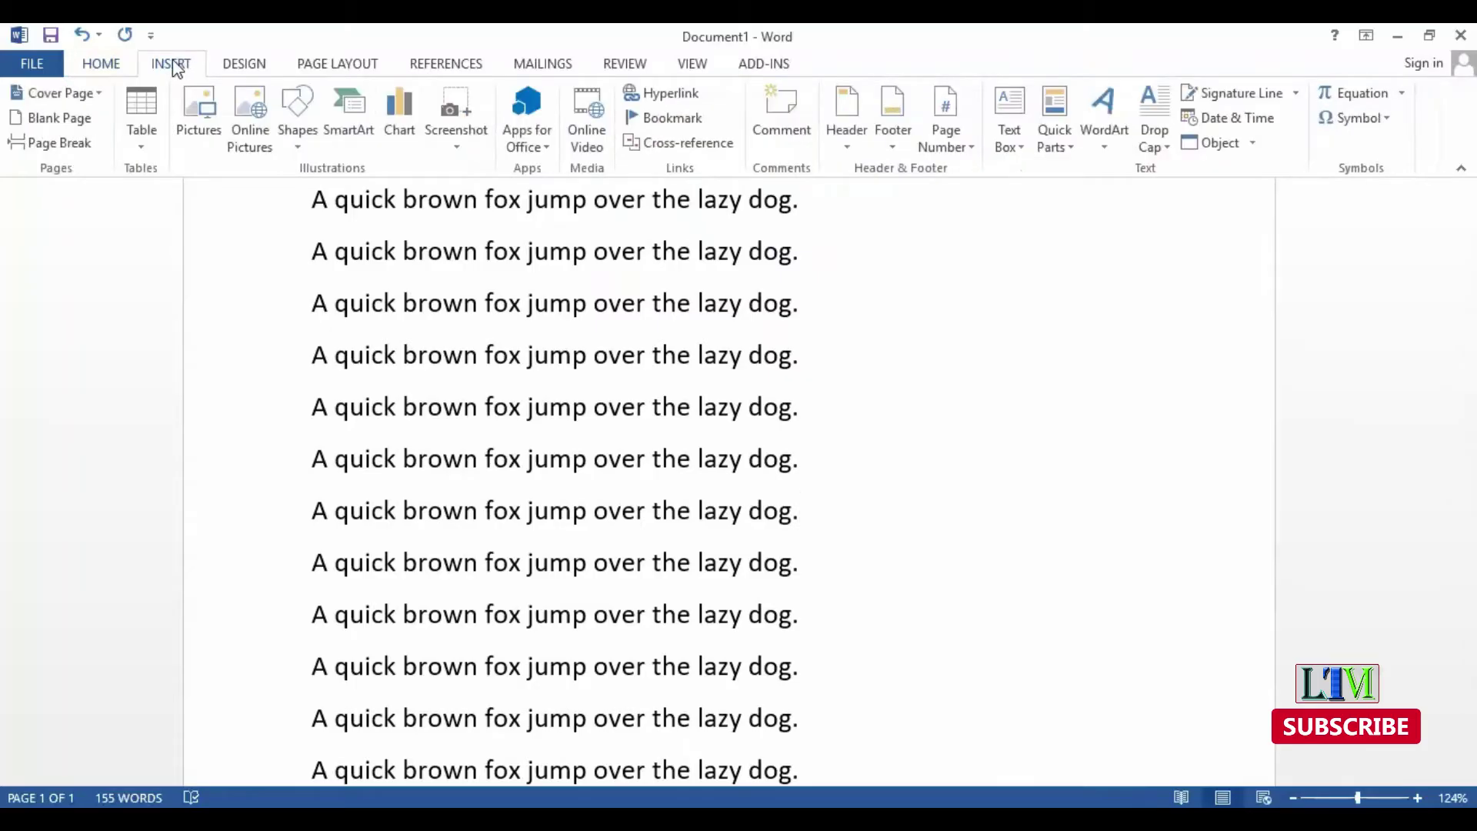
click(52, 144)
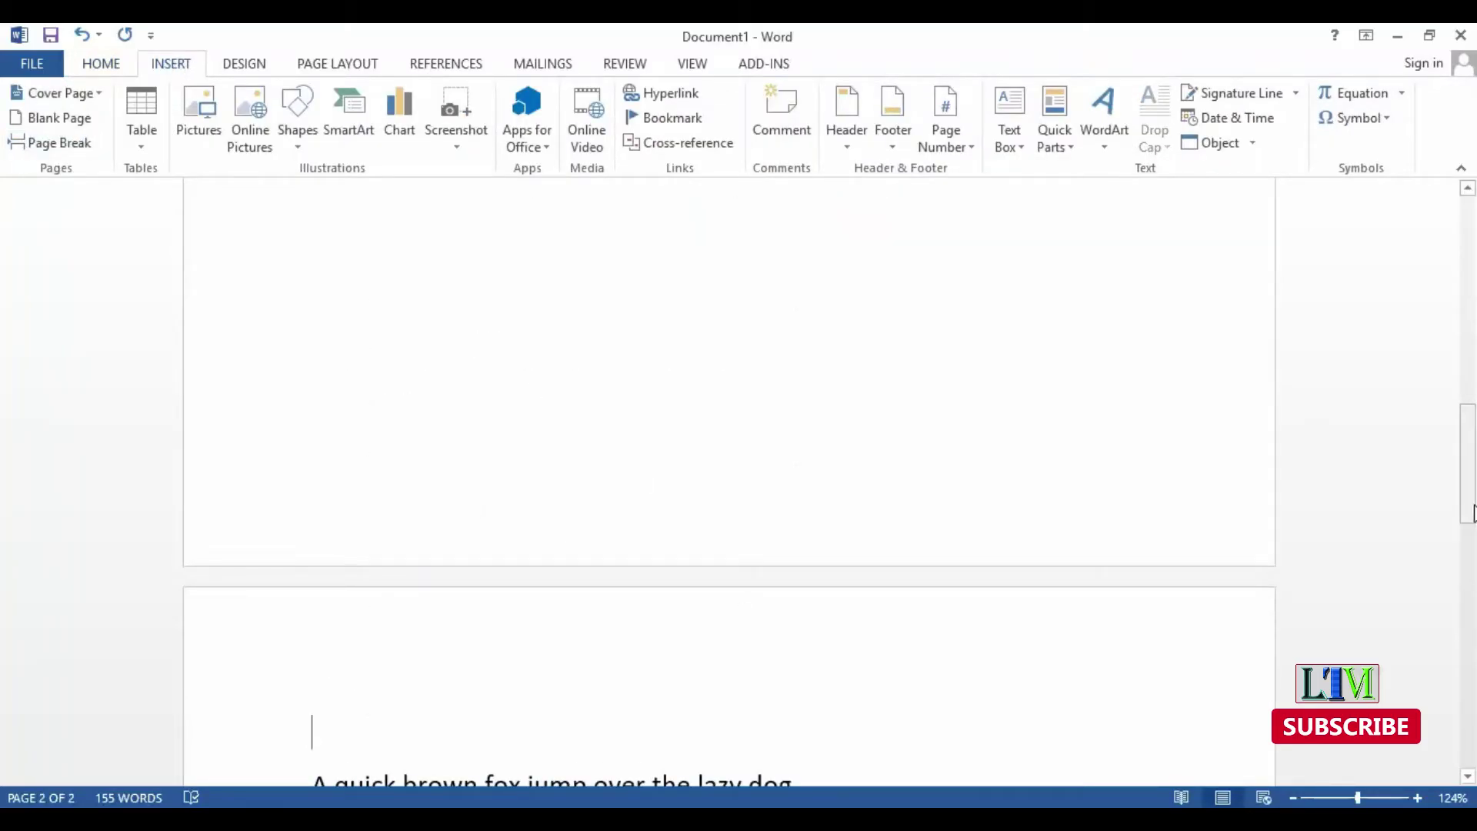
drag(1470, 515, 1471, 419)
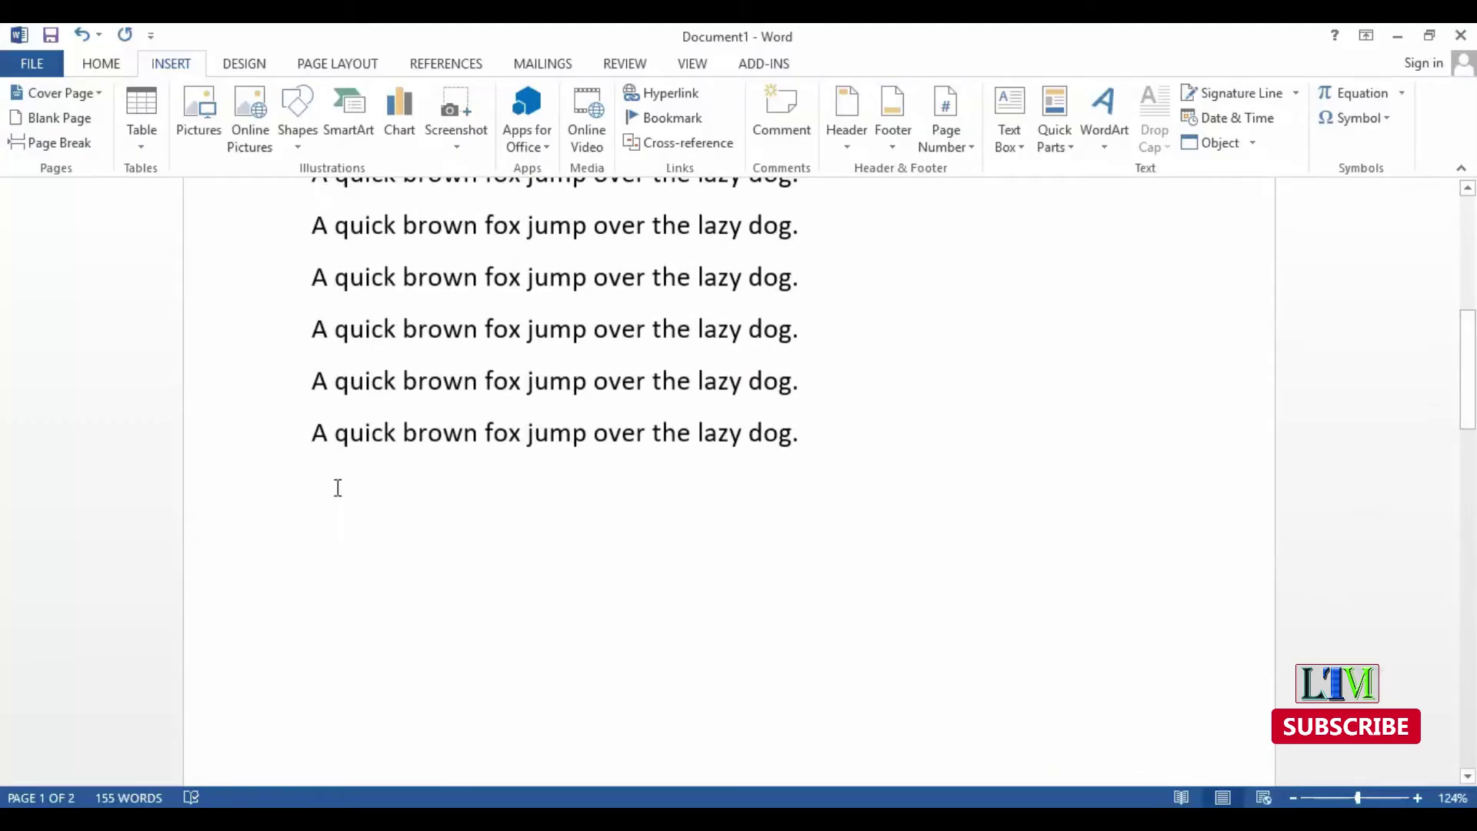
drag(1471, 431, 1473, 558)
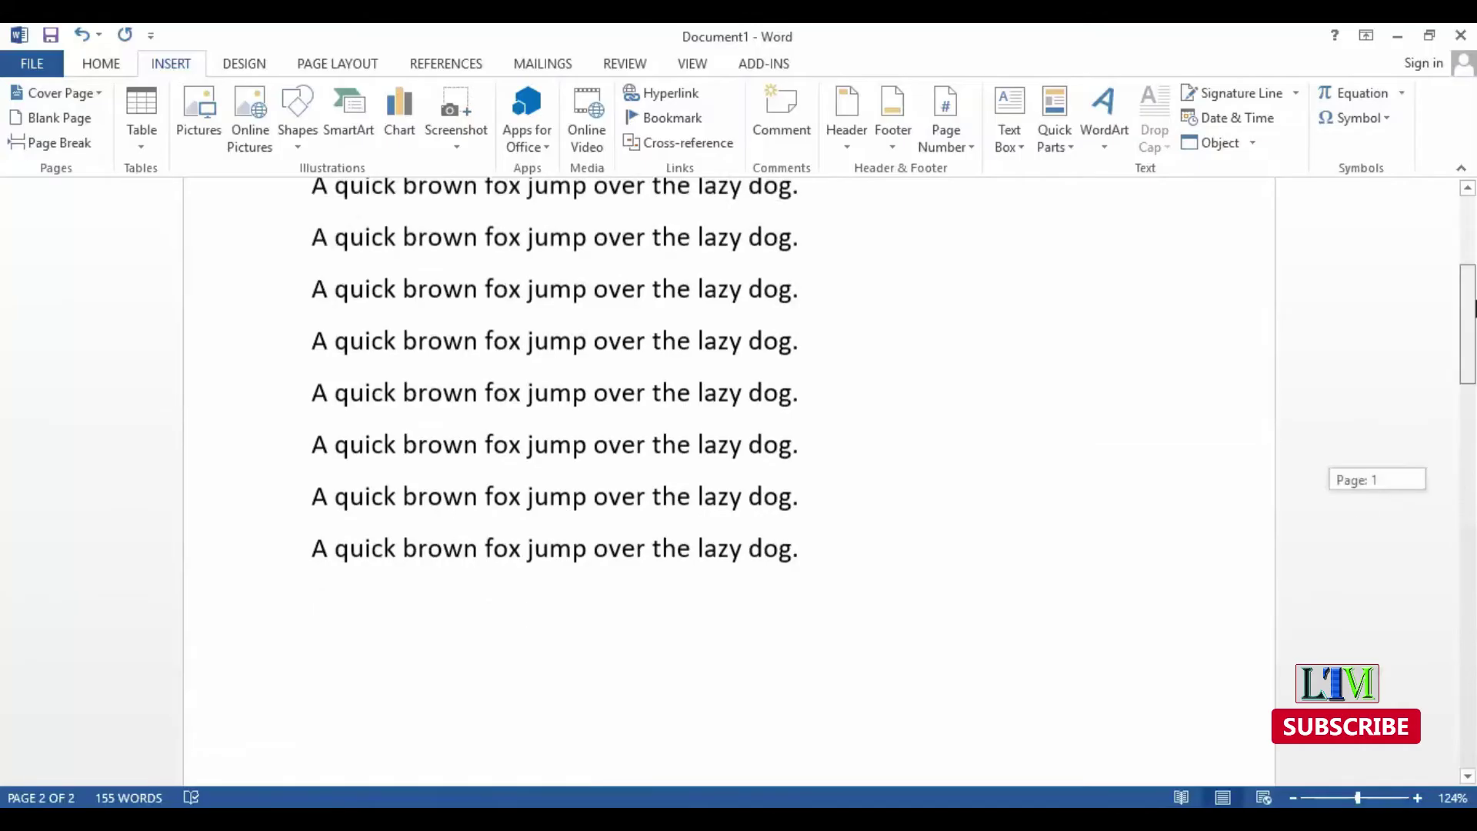
drag(1470, 489, 1470, 258)
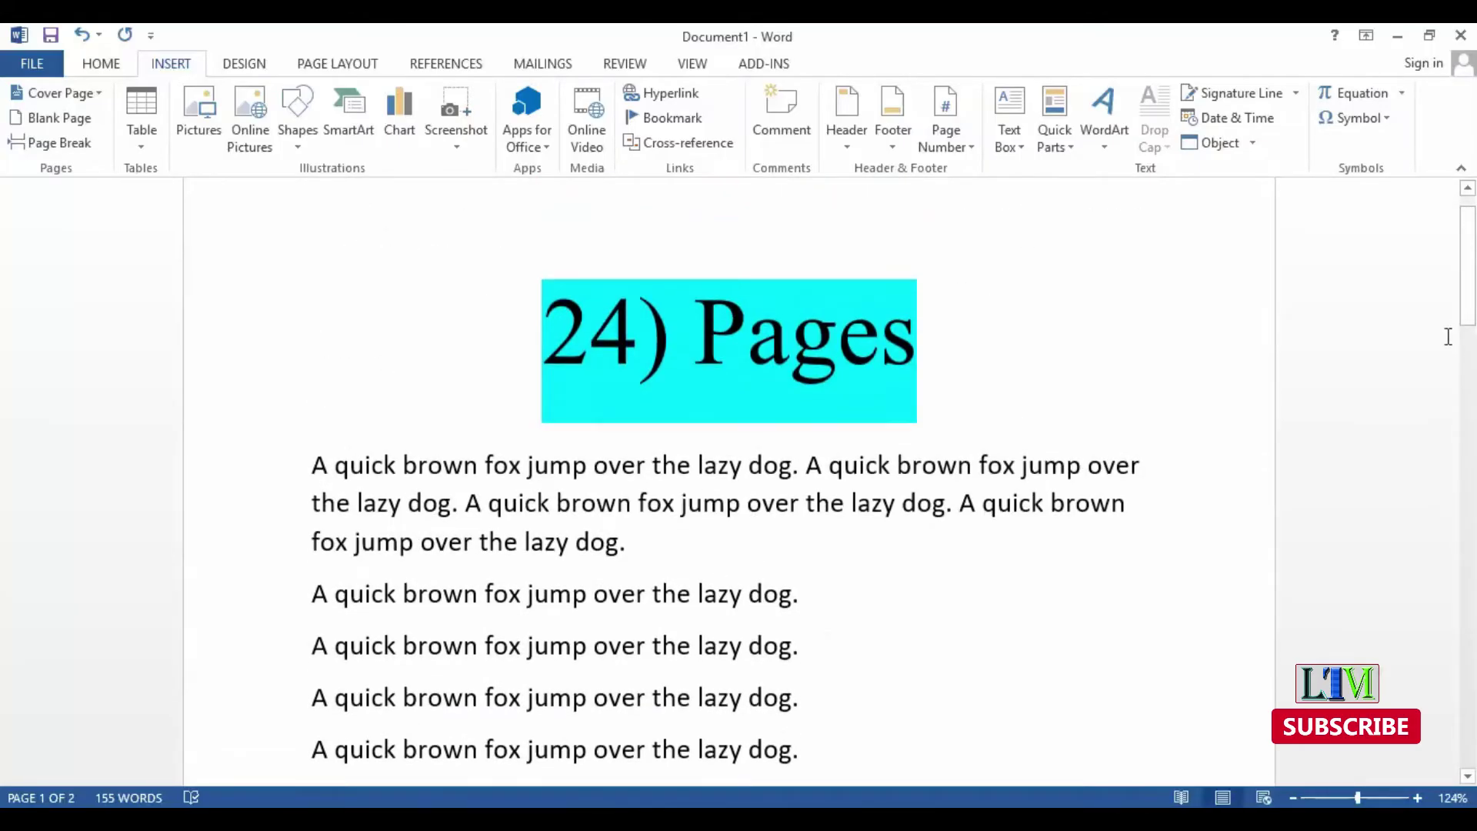
mouse_move(1469, 308)
mouse_down()
mouse_move(1471, 396)
mouse_move(1471, 294)
mouse_up()
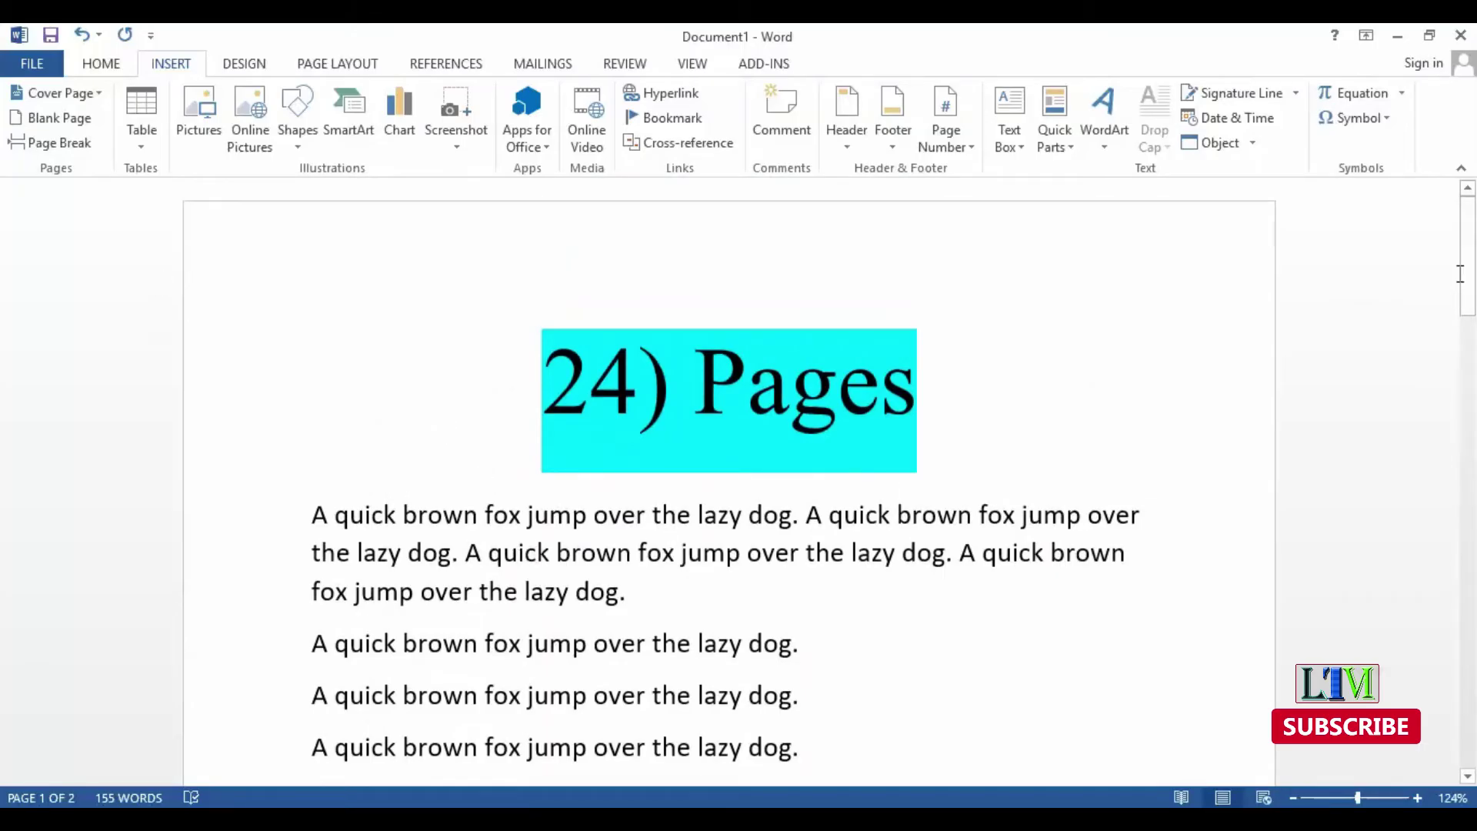
drag(1467, 311, 1467, 439)
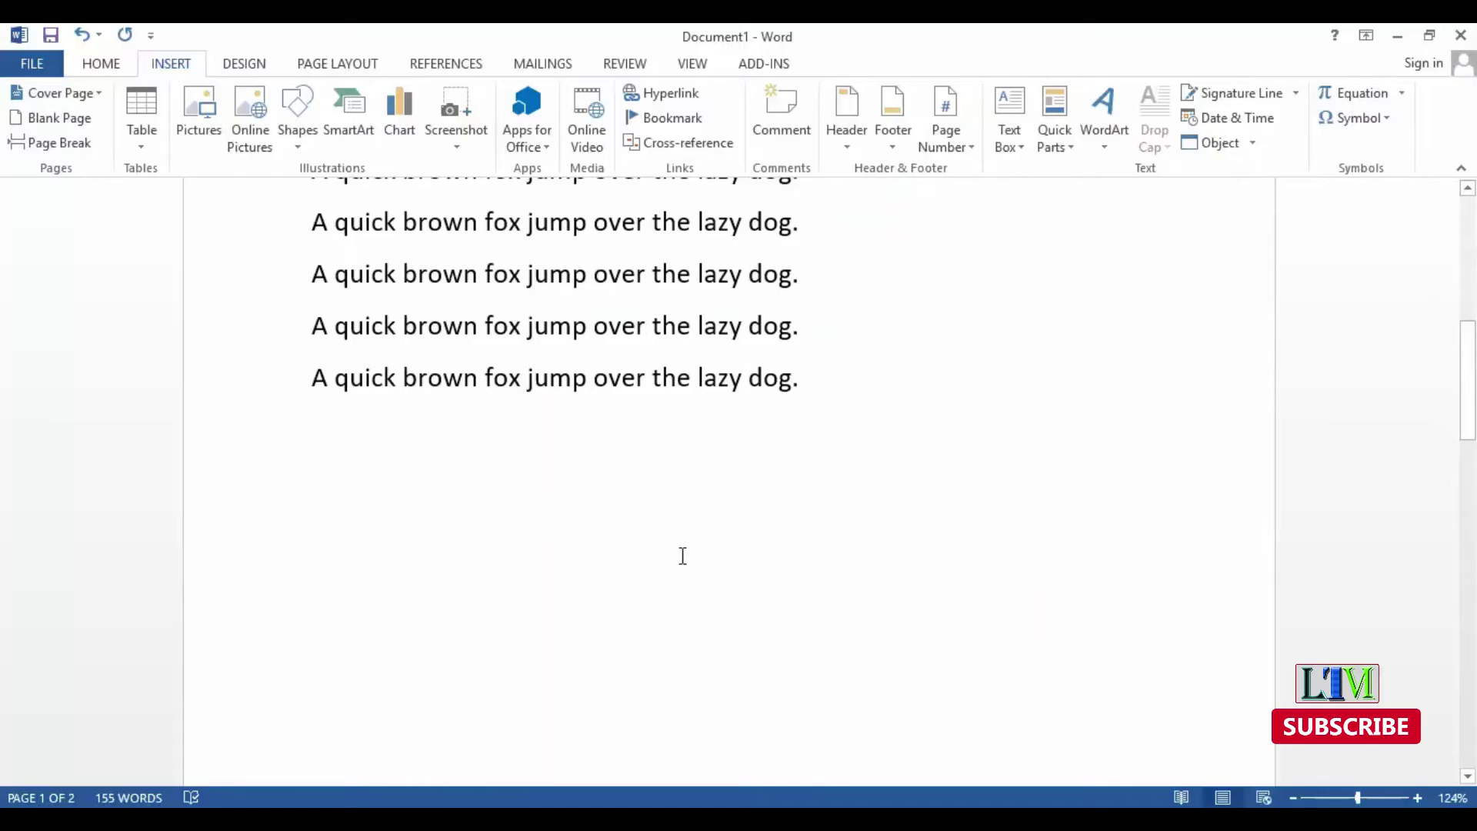
Undo the page break, try one after the first paragraph, then undo that too.
key(ctrl+z)
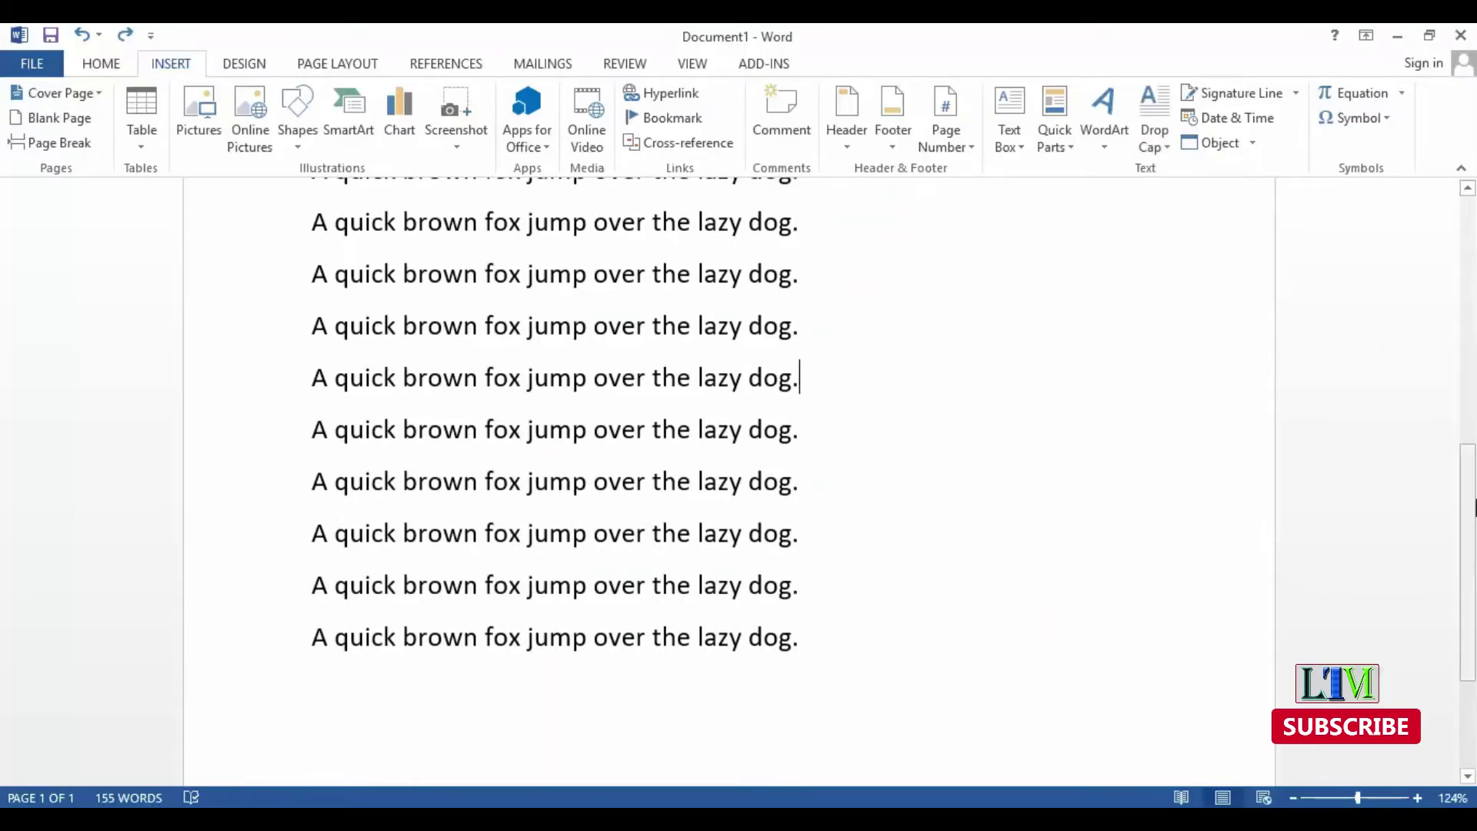
scroll(670, 573, up, 5)
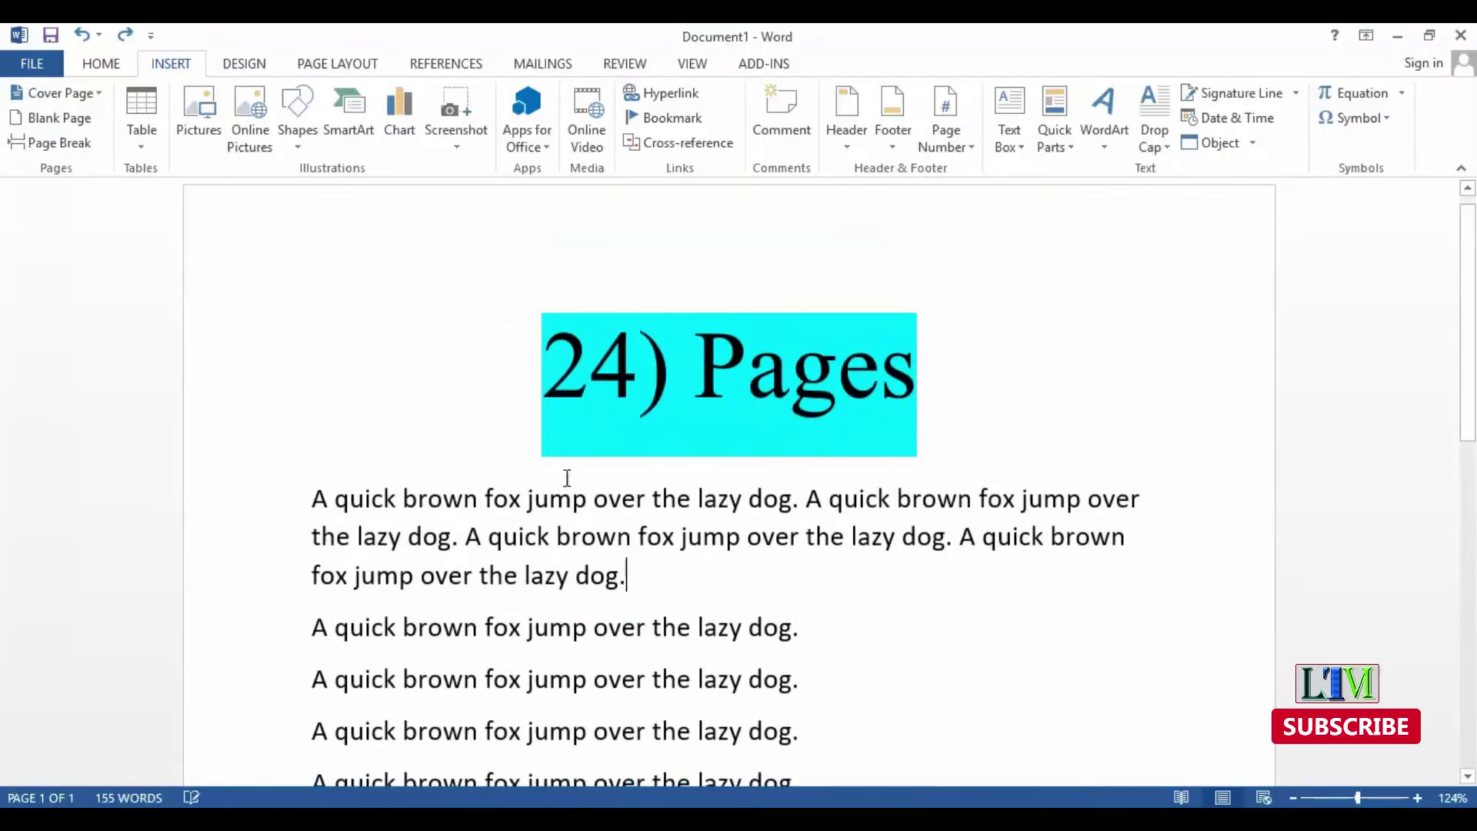
click(54, 143)
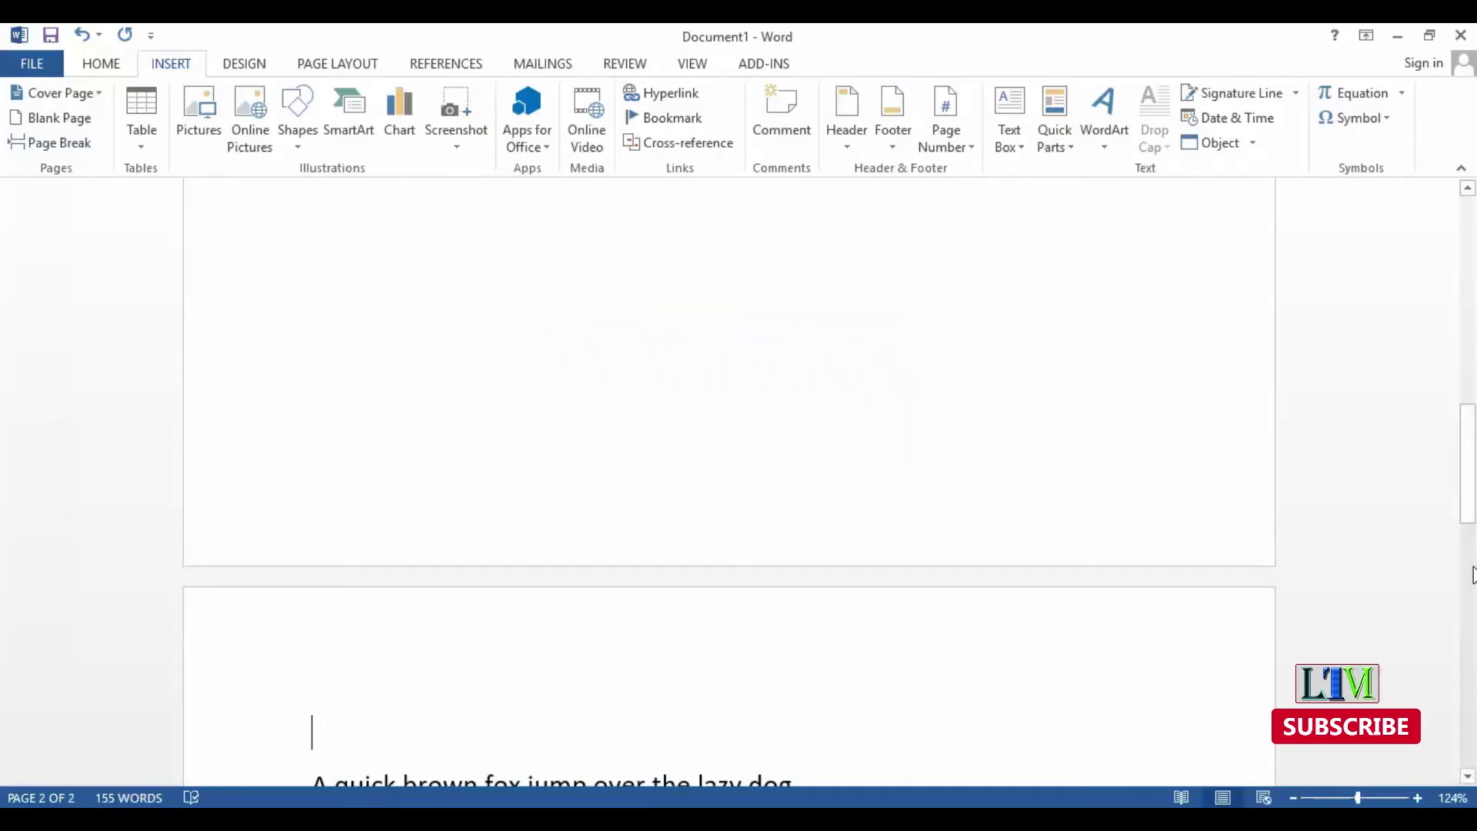
drag(1468, 462, 1470, 171)
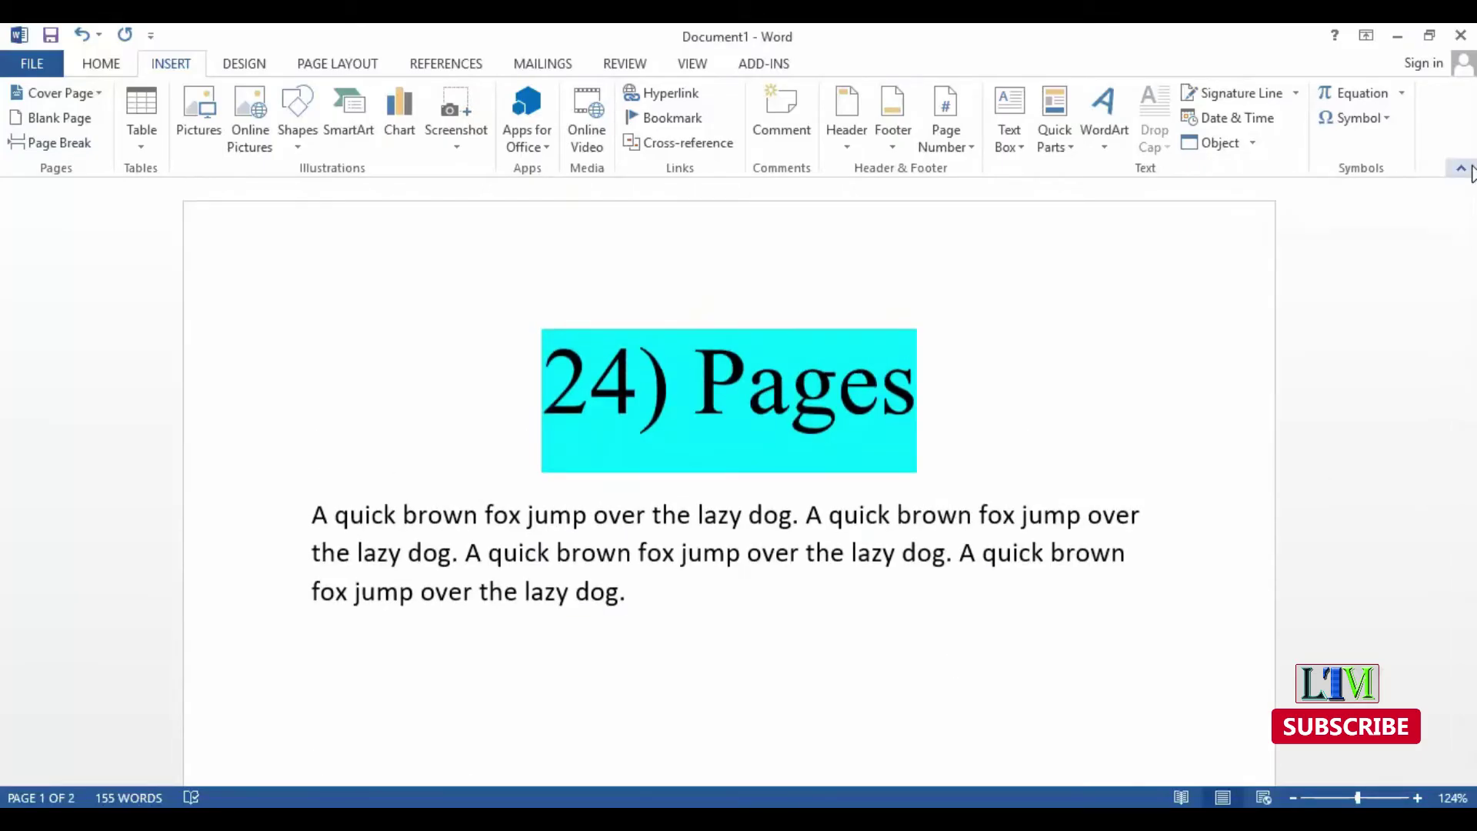
key(ctrl+z)
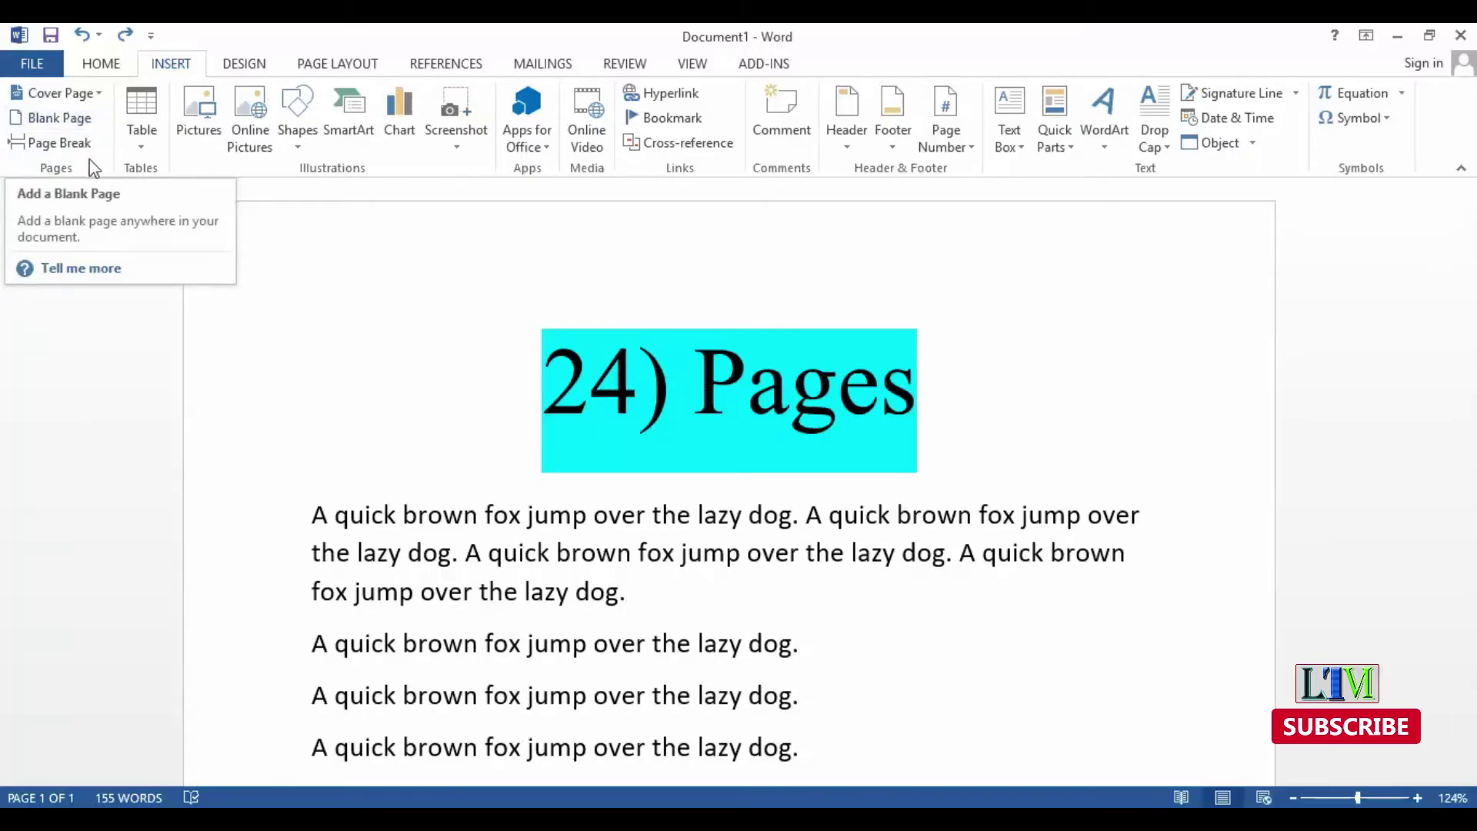
Add a blank page after the text, check it, then undo it.
click(66, 123)
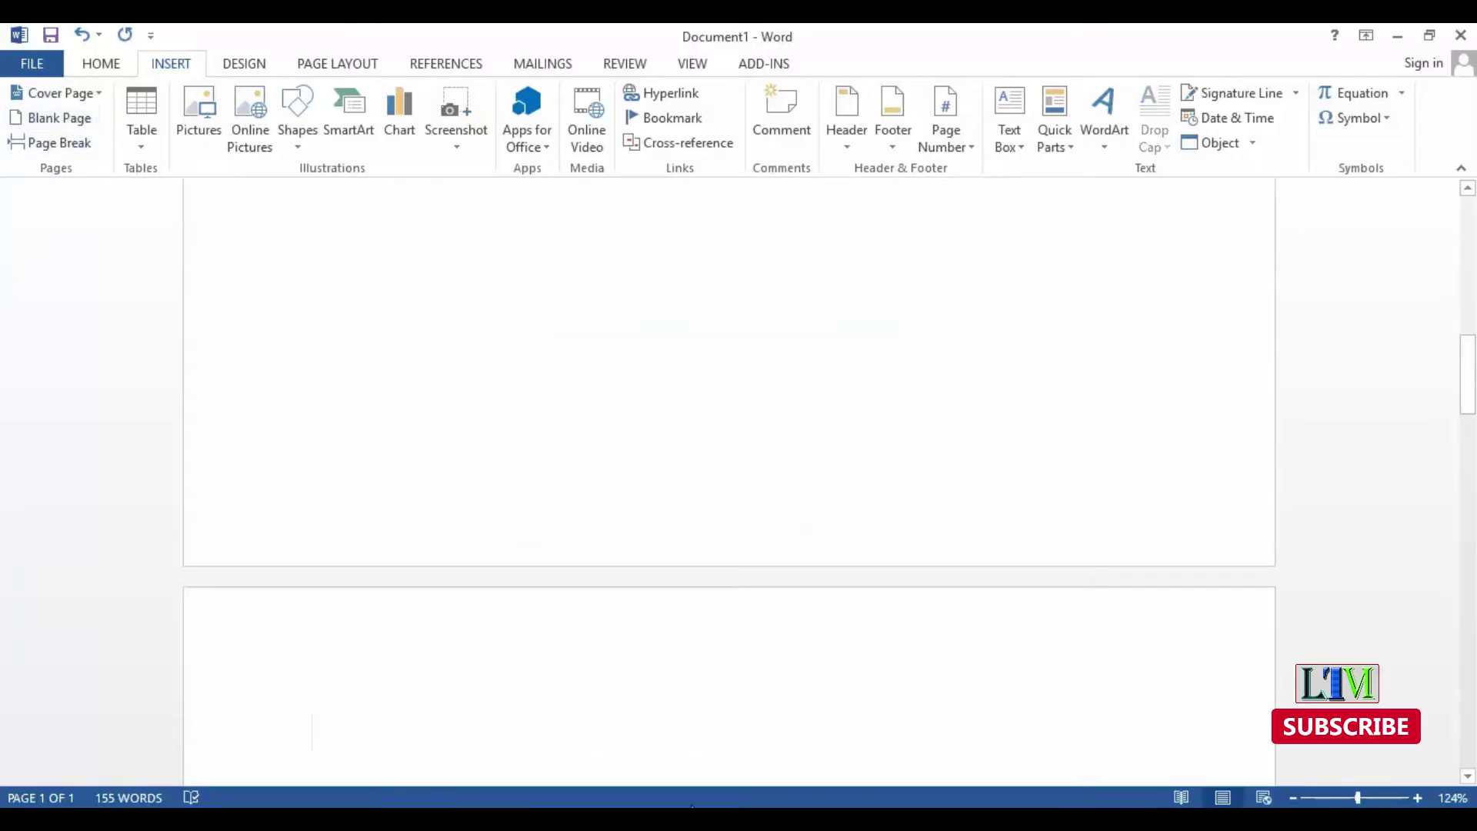
mouse_move(1467, 416)
mouse_down()
mouse_move(1472, 309)
mouse_move(1472, 565)
mouse_up()
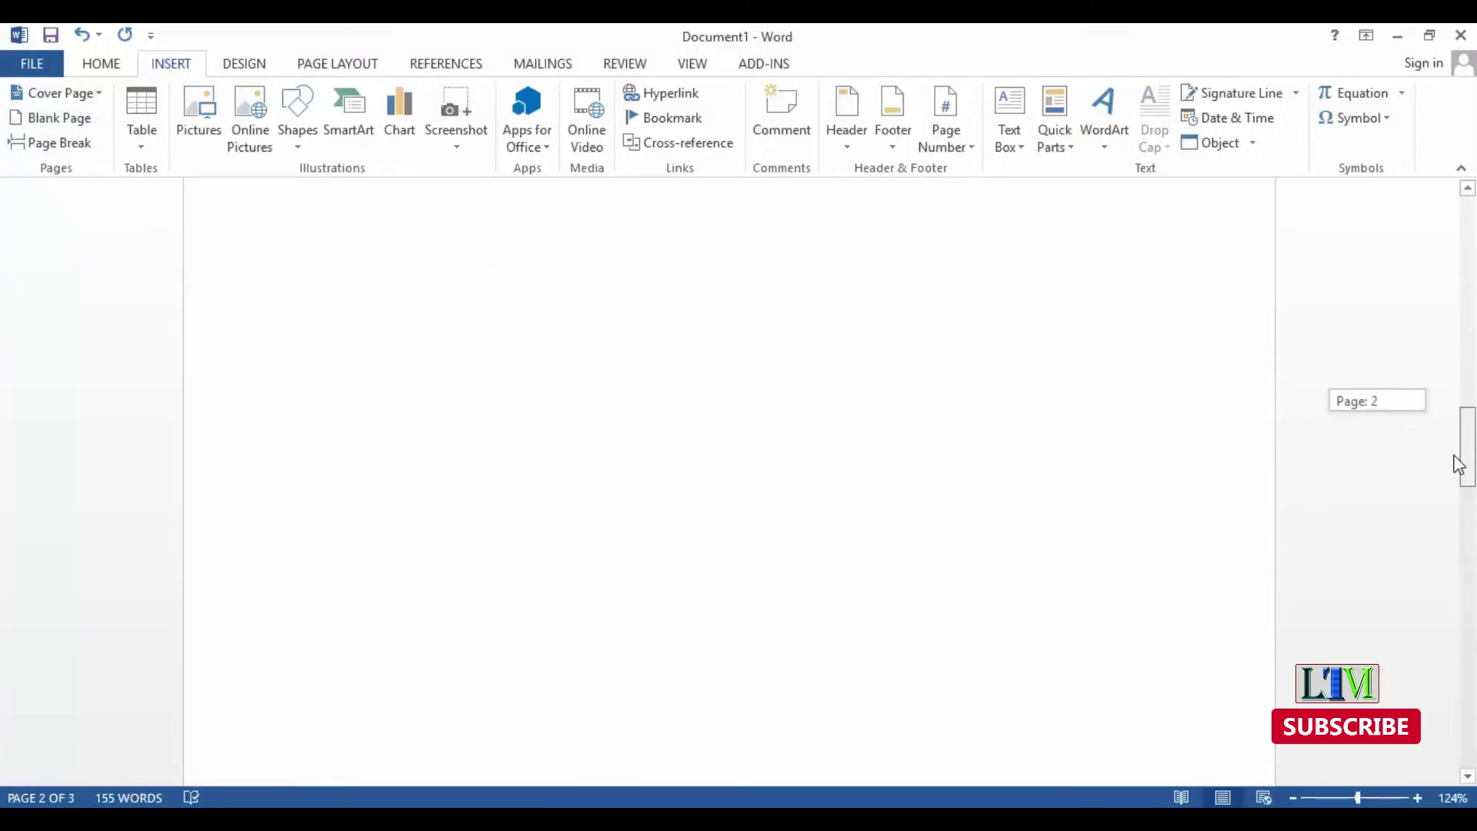
drag(1472, 565, 1465, 473)
scroll(685, 396, up, 2)
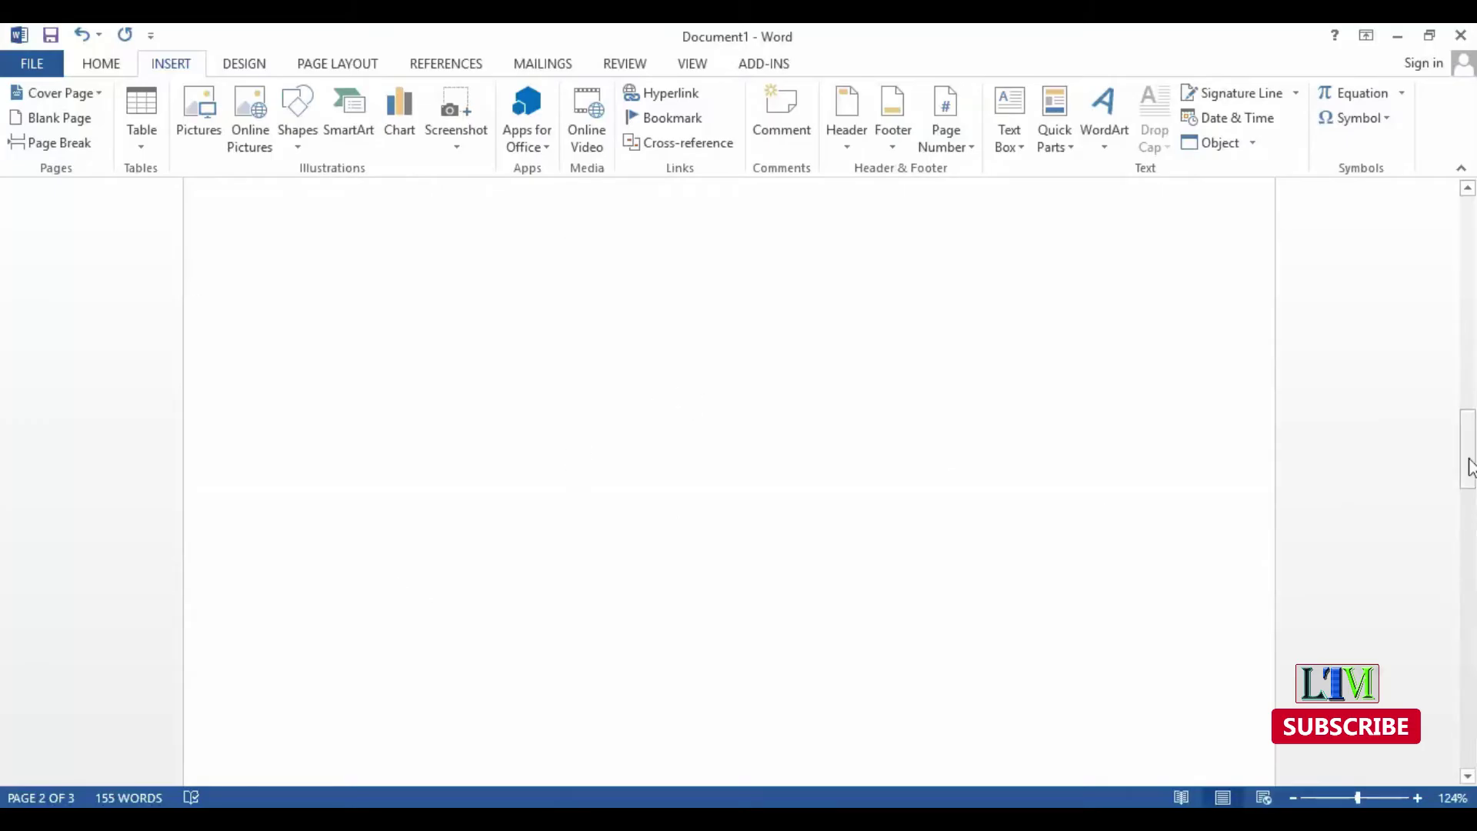
key(ctrl+z)
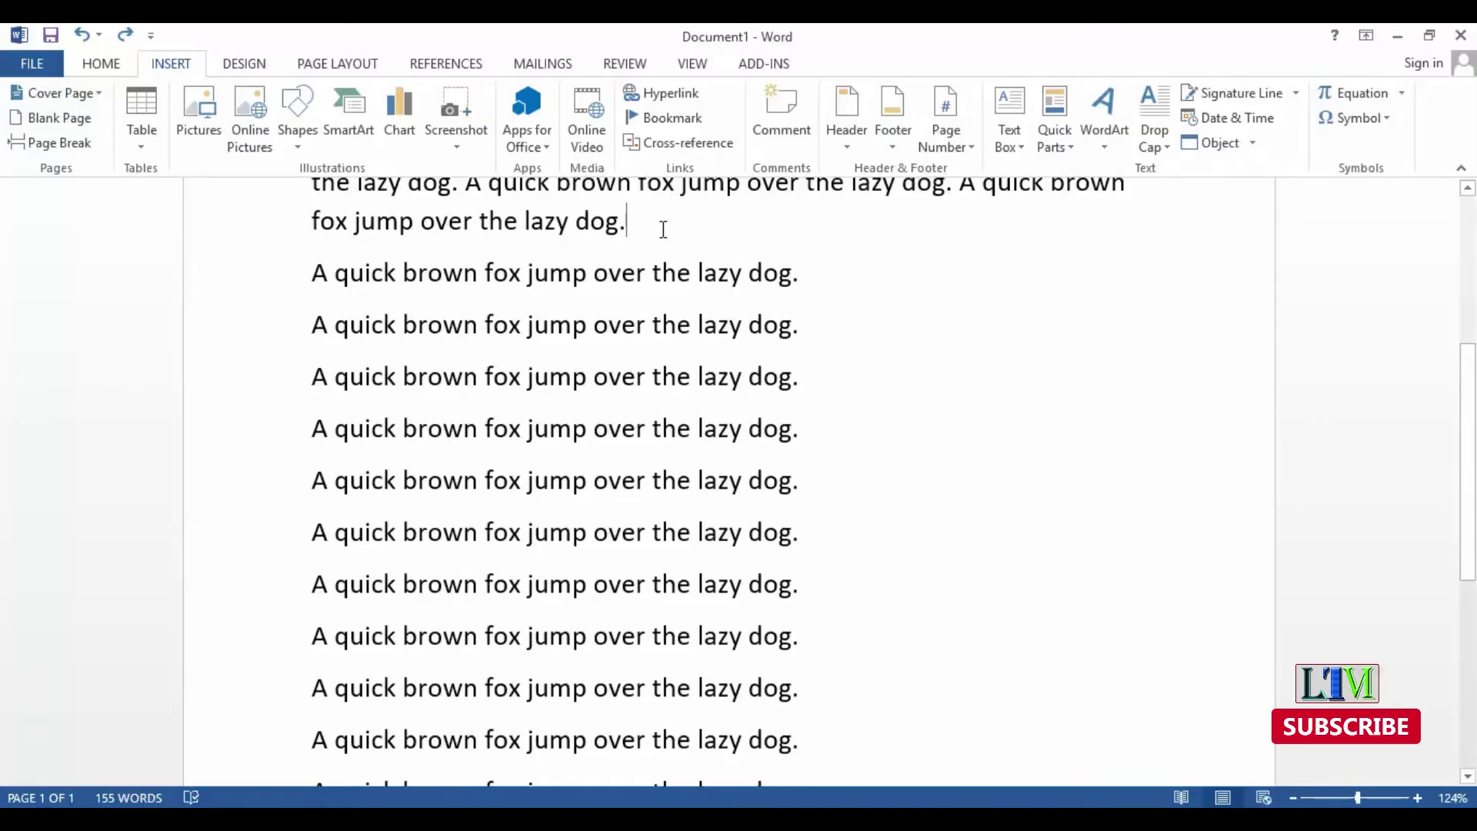
Add a blank page again, inspect the result, then undo it and return to the top.
click(80, 118)
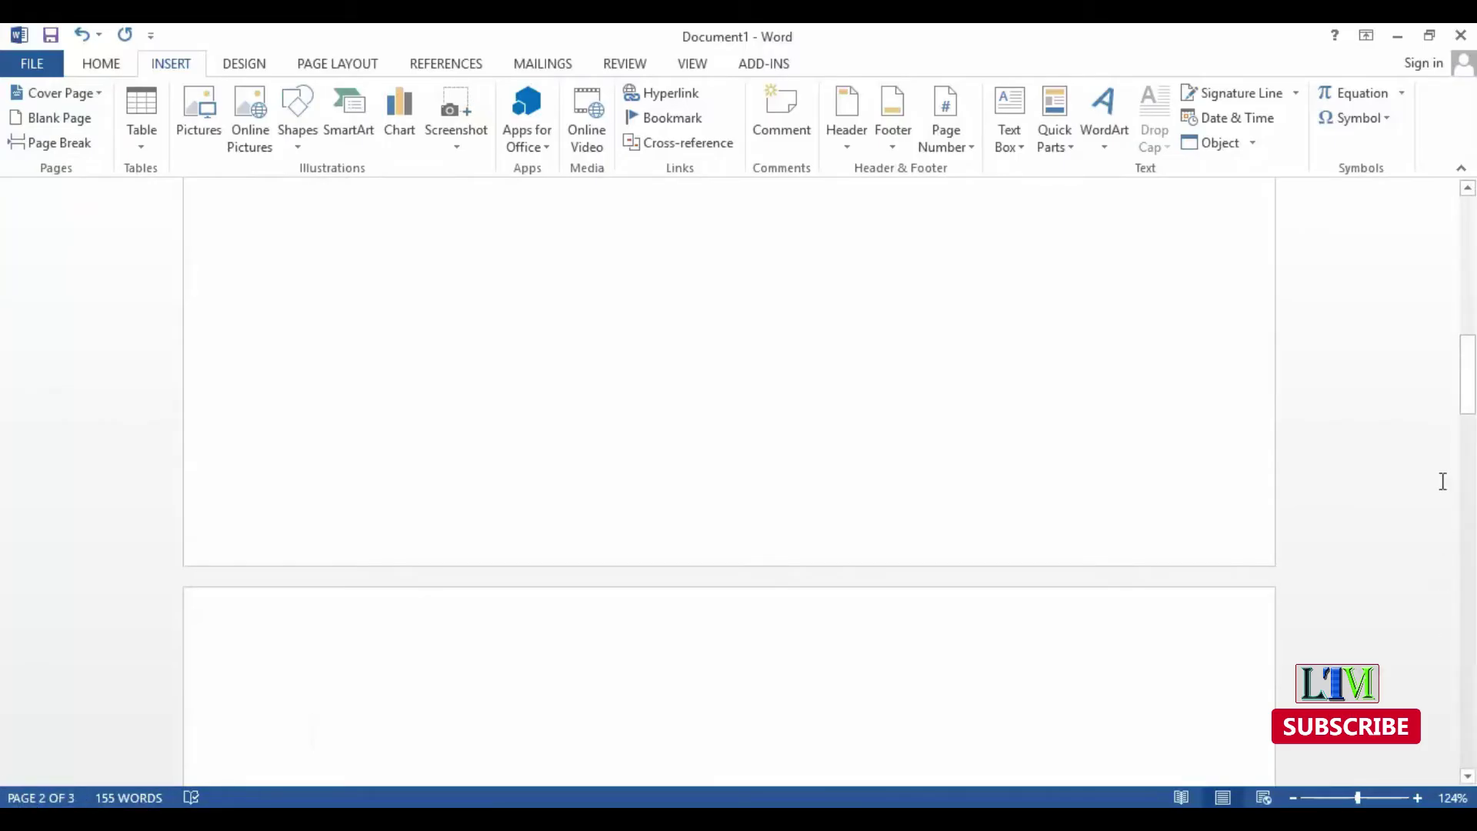
mouse_move(1469, 392)
mouse_down()
mouse_move(1441, 603)
mouse_move(1472, 389)
mouse_move(1467, 320)
mouse_move(1454, 646)
mouse_up()
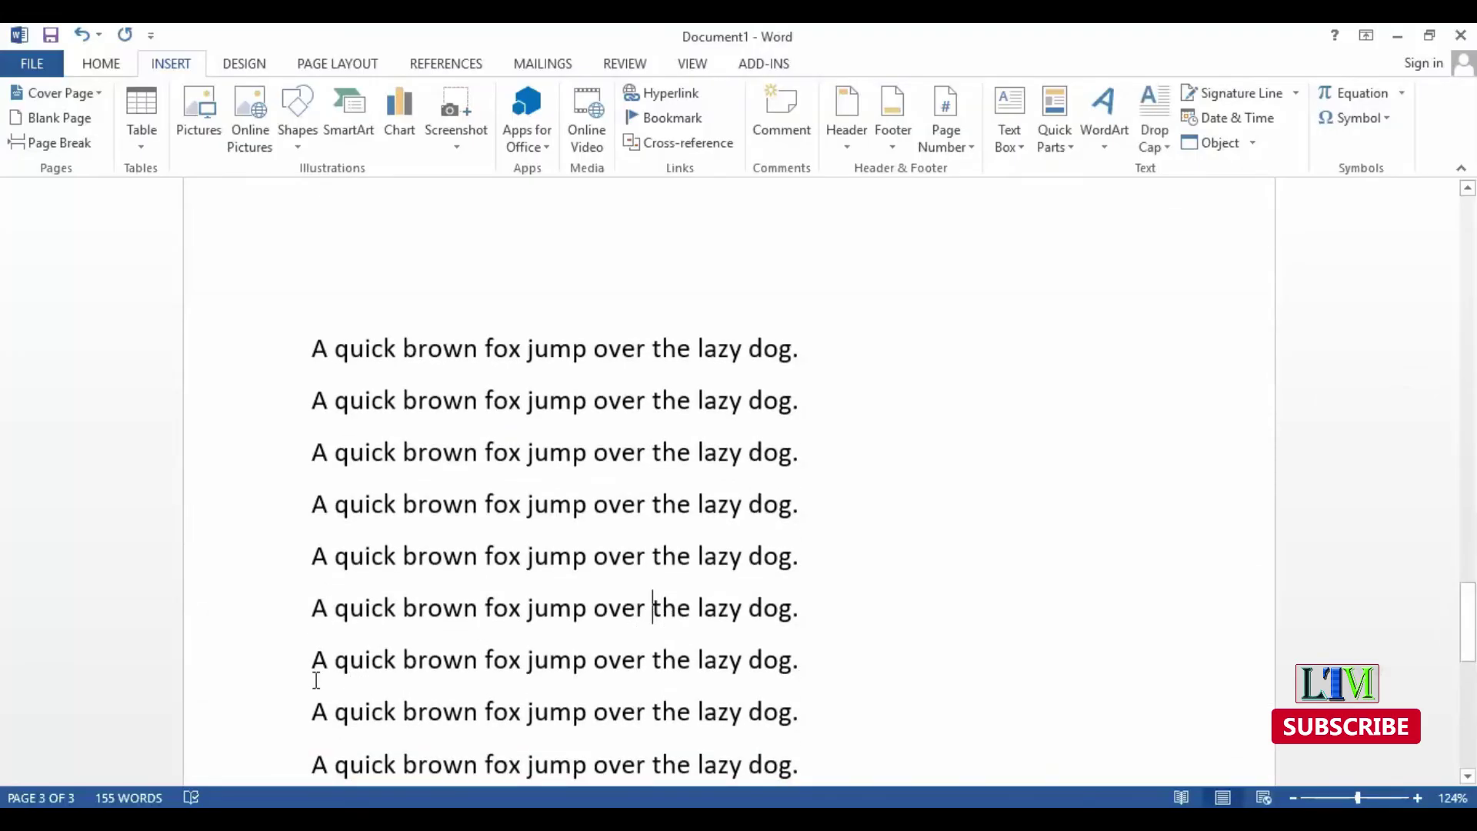
key(ctrl+z)
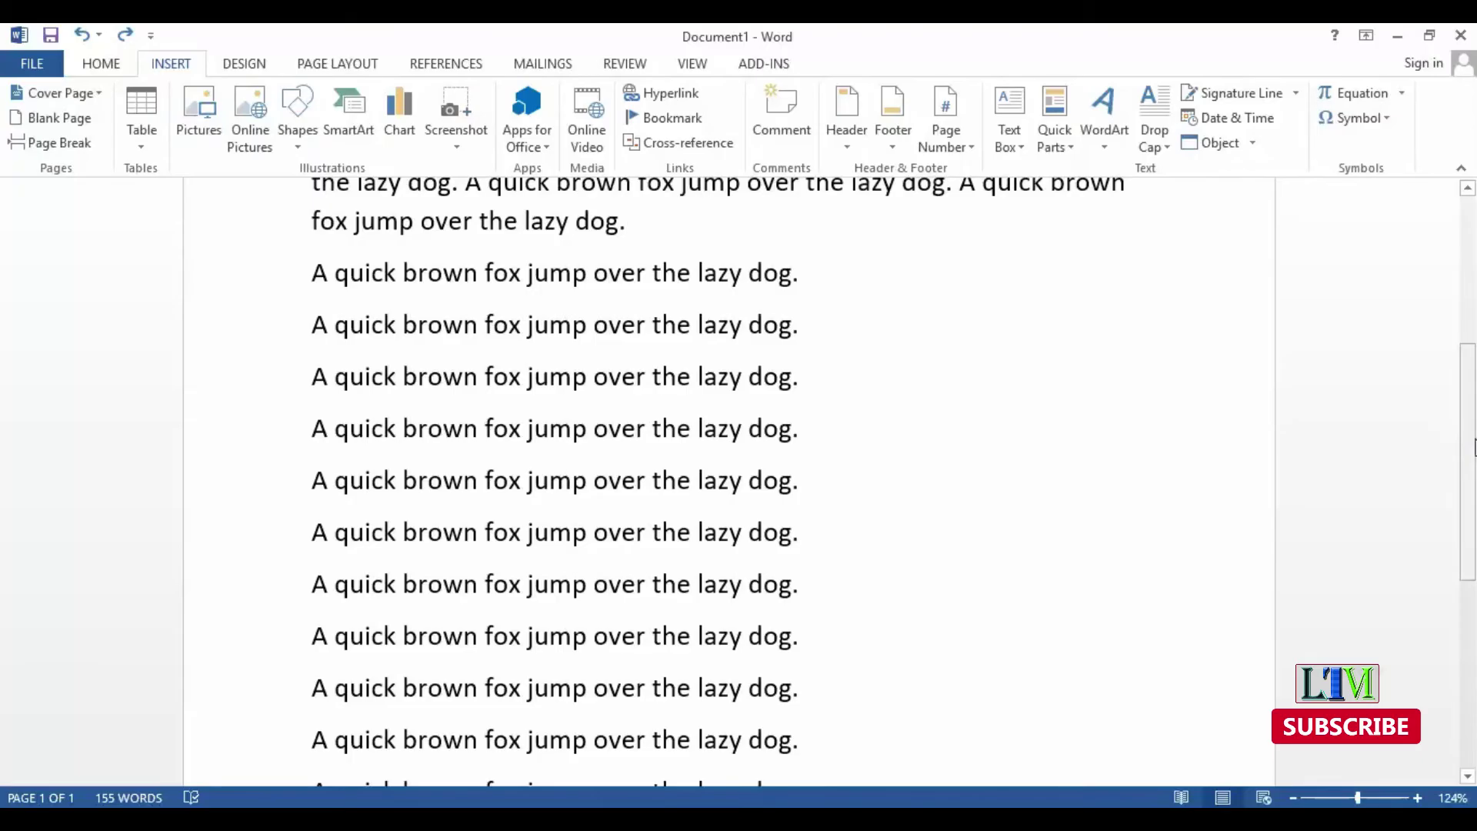
scroll(1446, 431, up, 5)
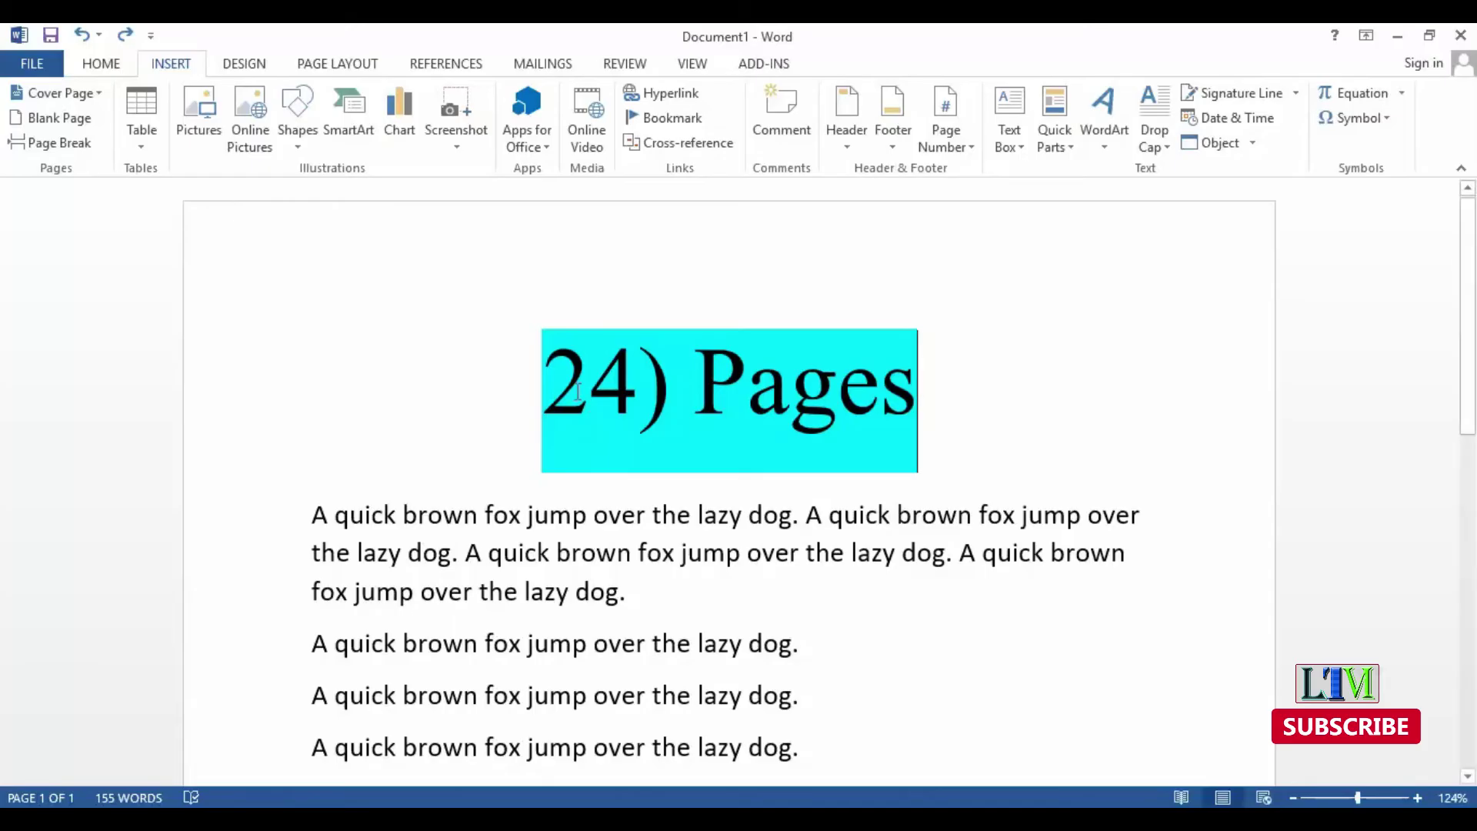
Insert the Integral cover page and select its ABSTRACT heading text for replacement.
click(52, 95)
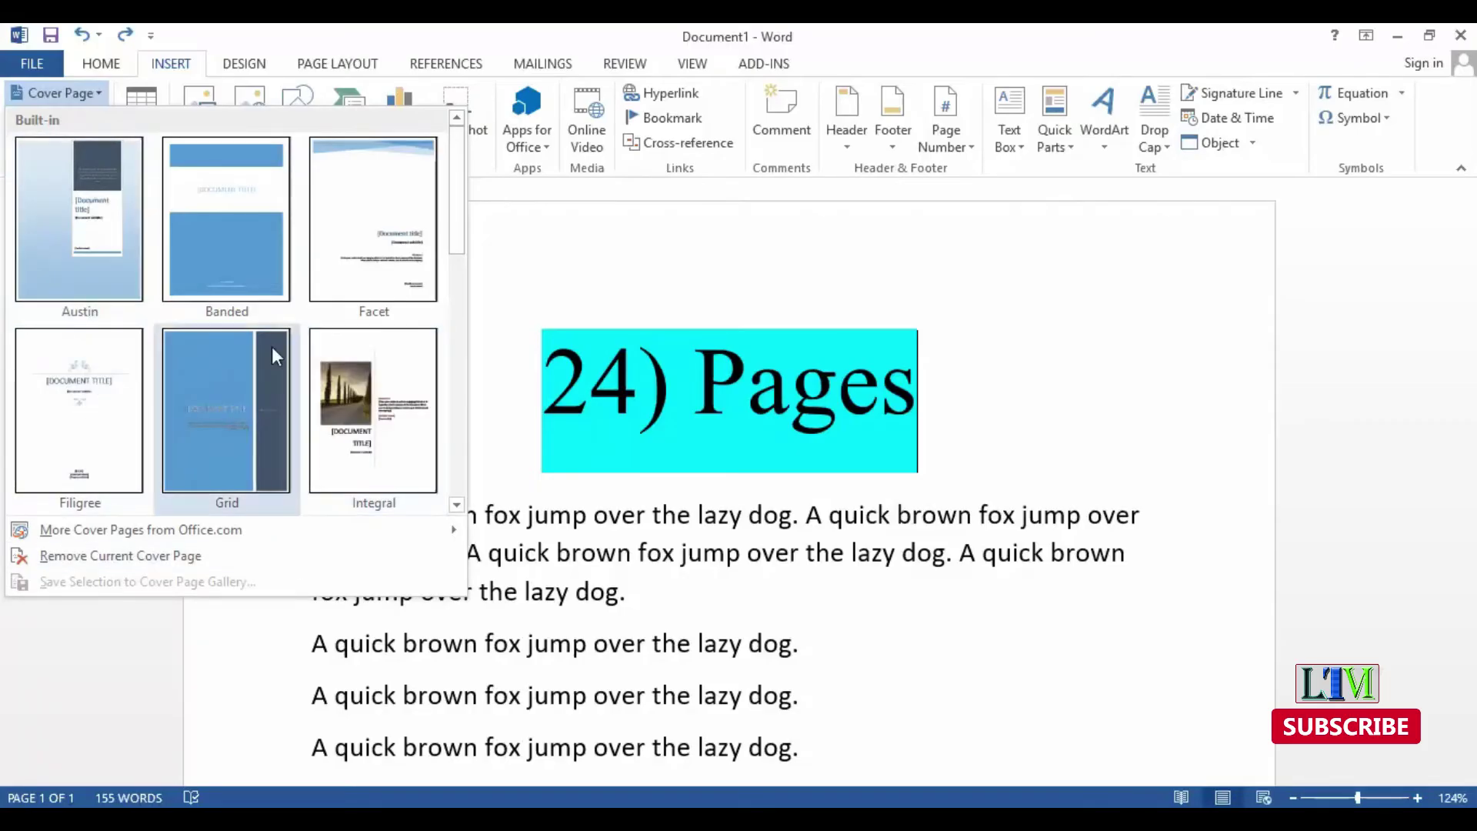
click(353, 385)
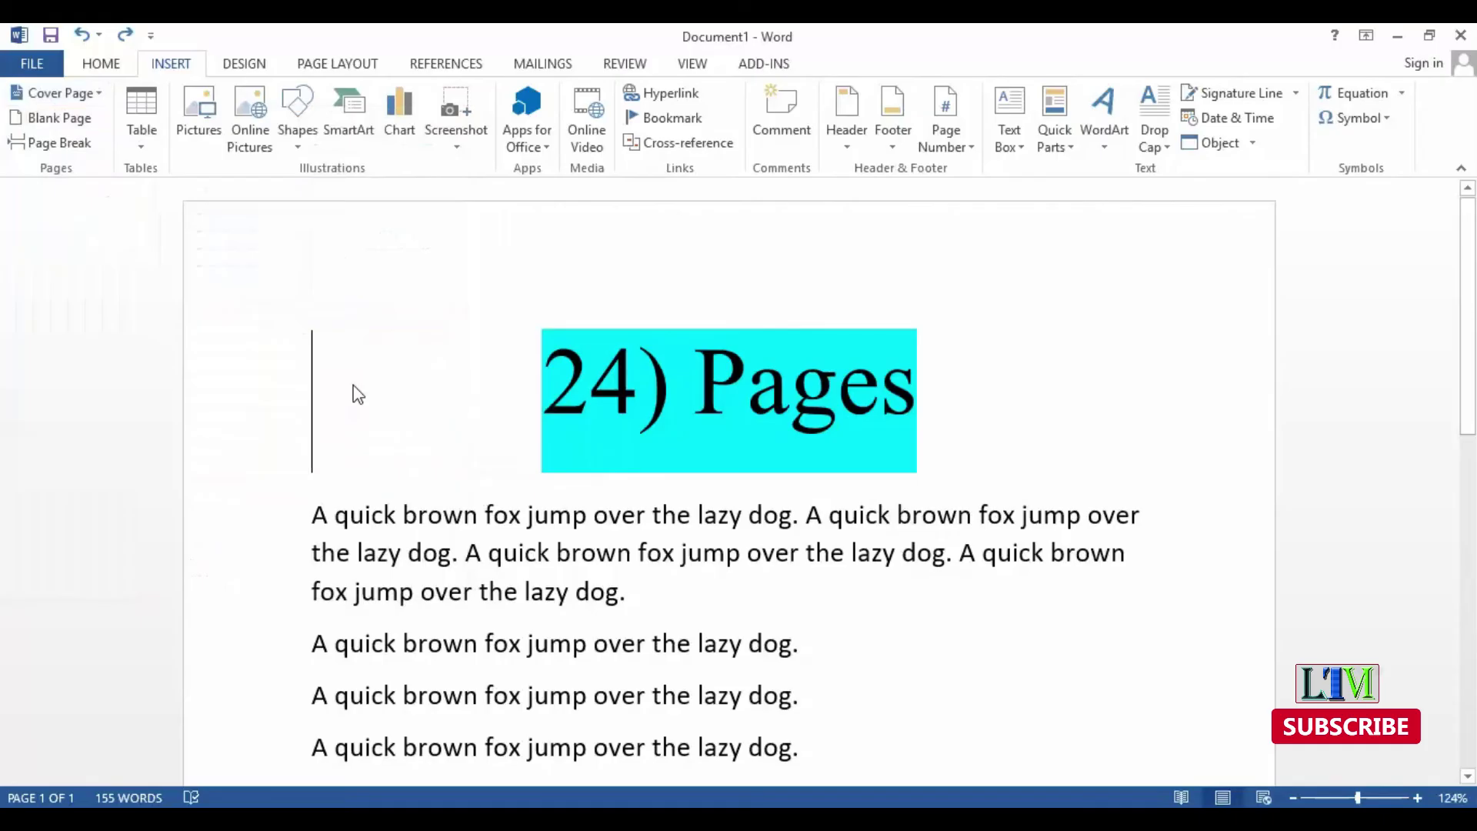
mouse_move(1467, 269)
mouse_down()
mouse_move(1473, 361)
mouse_move(1473, 339)
mouse_up()
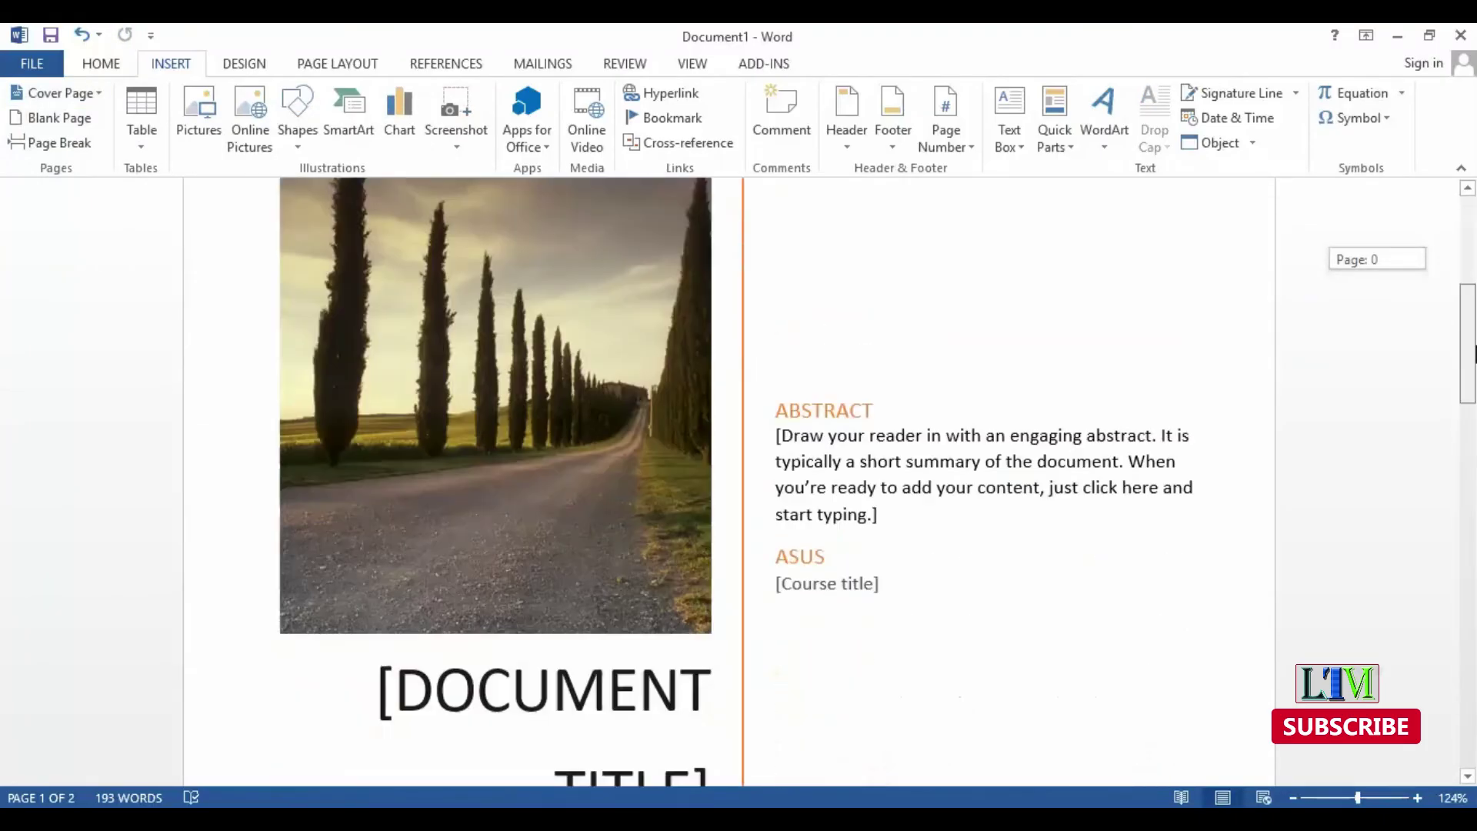
drag(1474, 338, 1473, 331)
click(876, 355)
drag(874, 359, 776, 358)
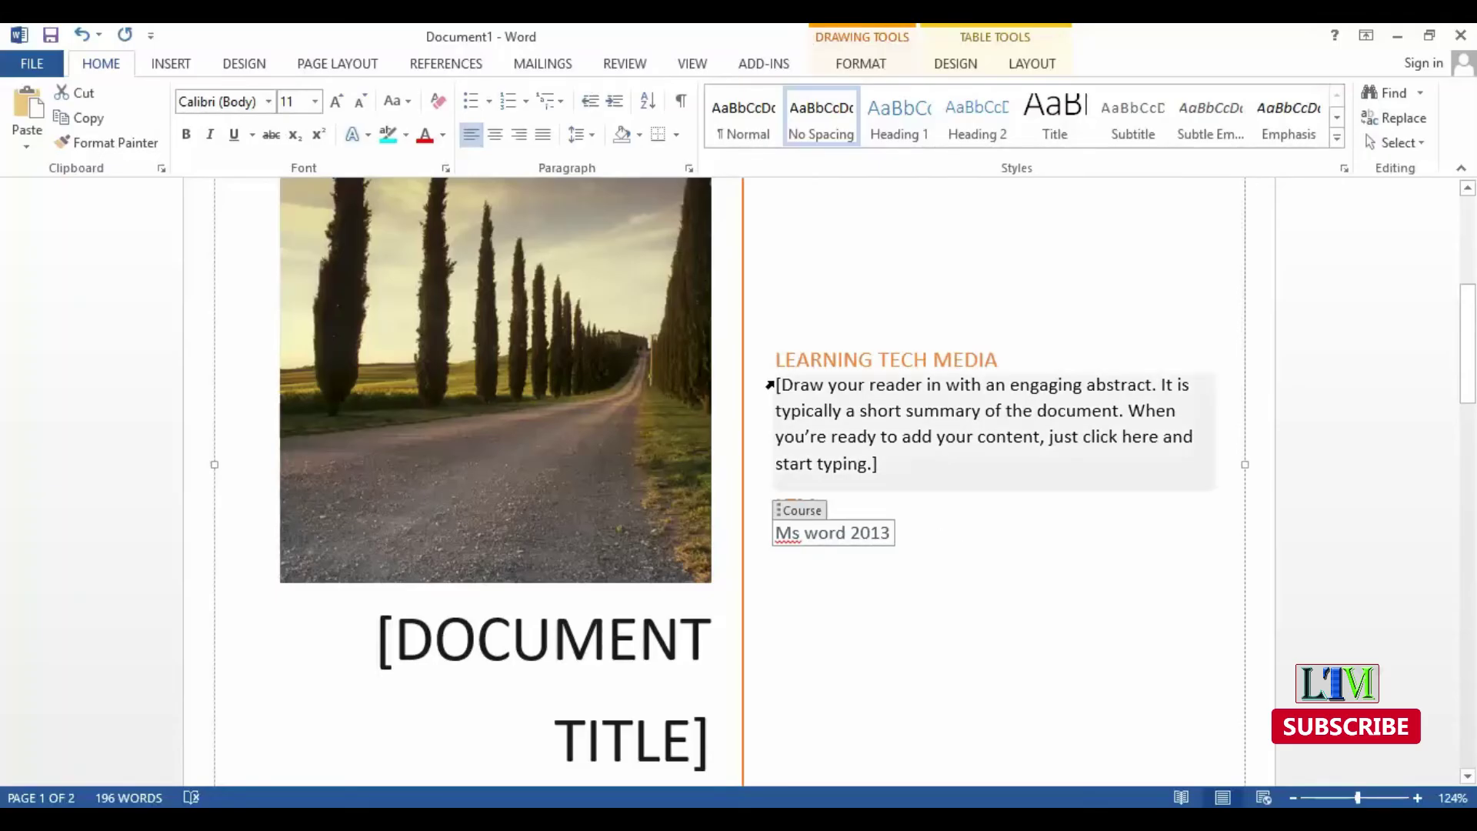
Delete the abstract paragraph placeholder and enter 'A COVER PAGE' as the document title.
click(769, 384)
key(Delete)
click(533, 644)
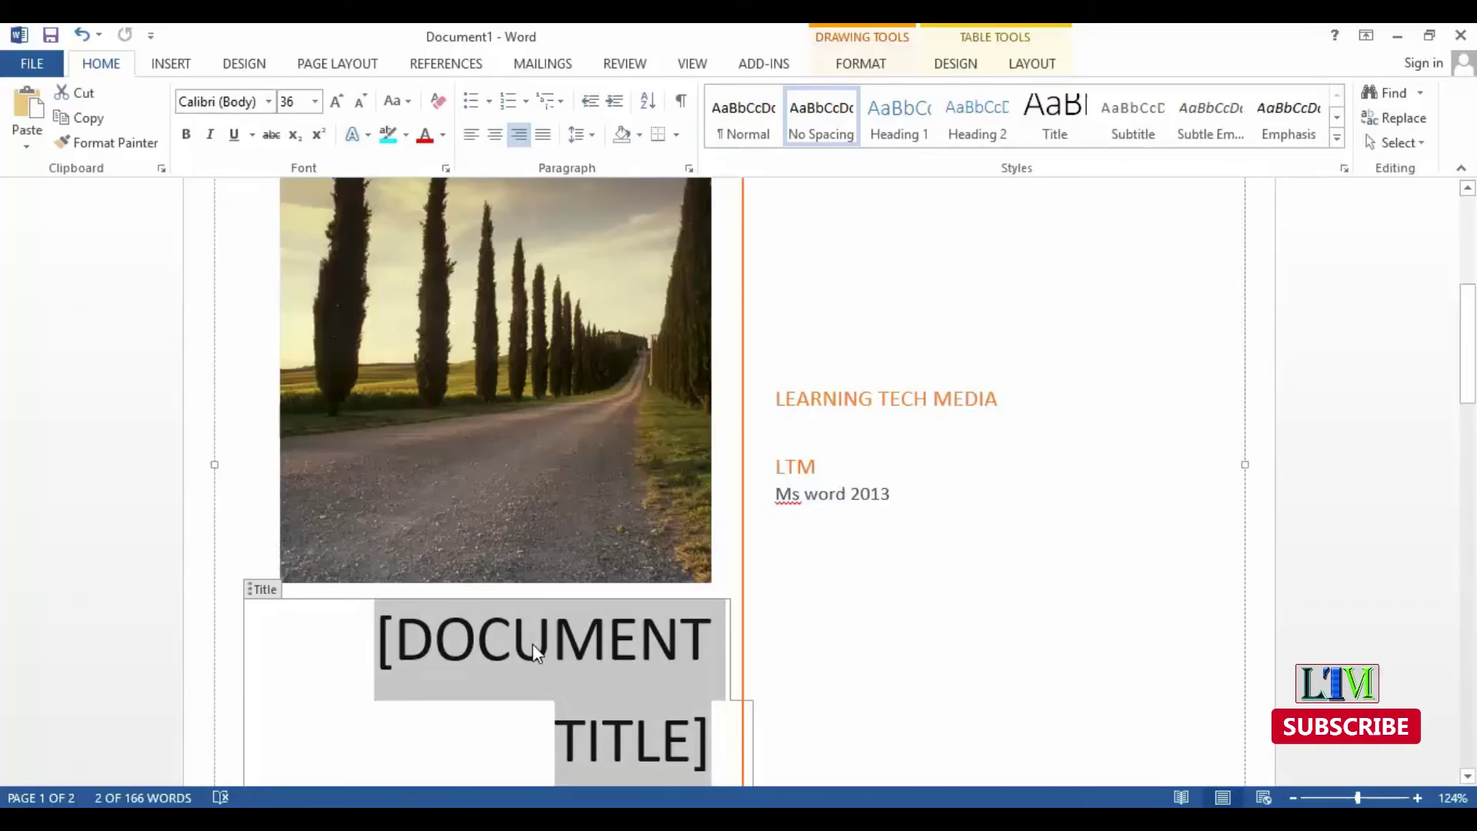
text(A)
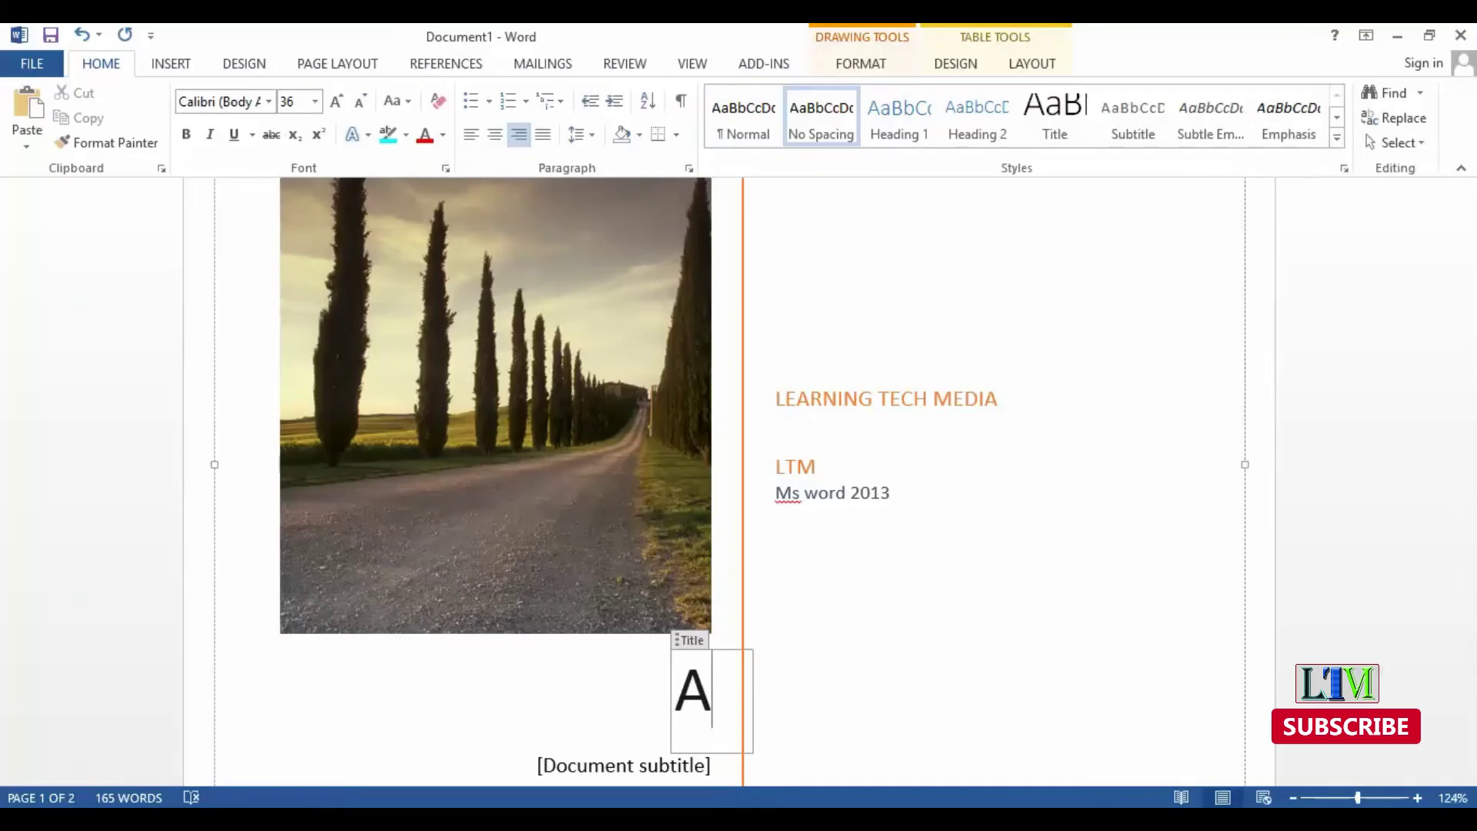
text( COVER)
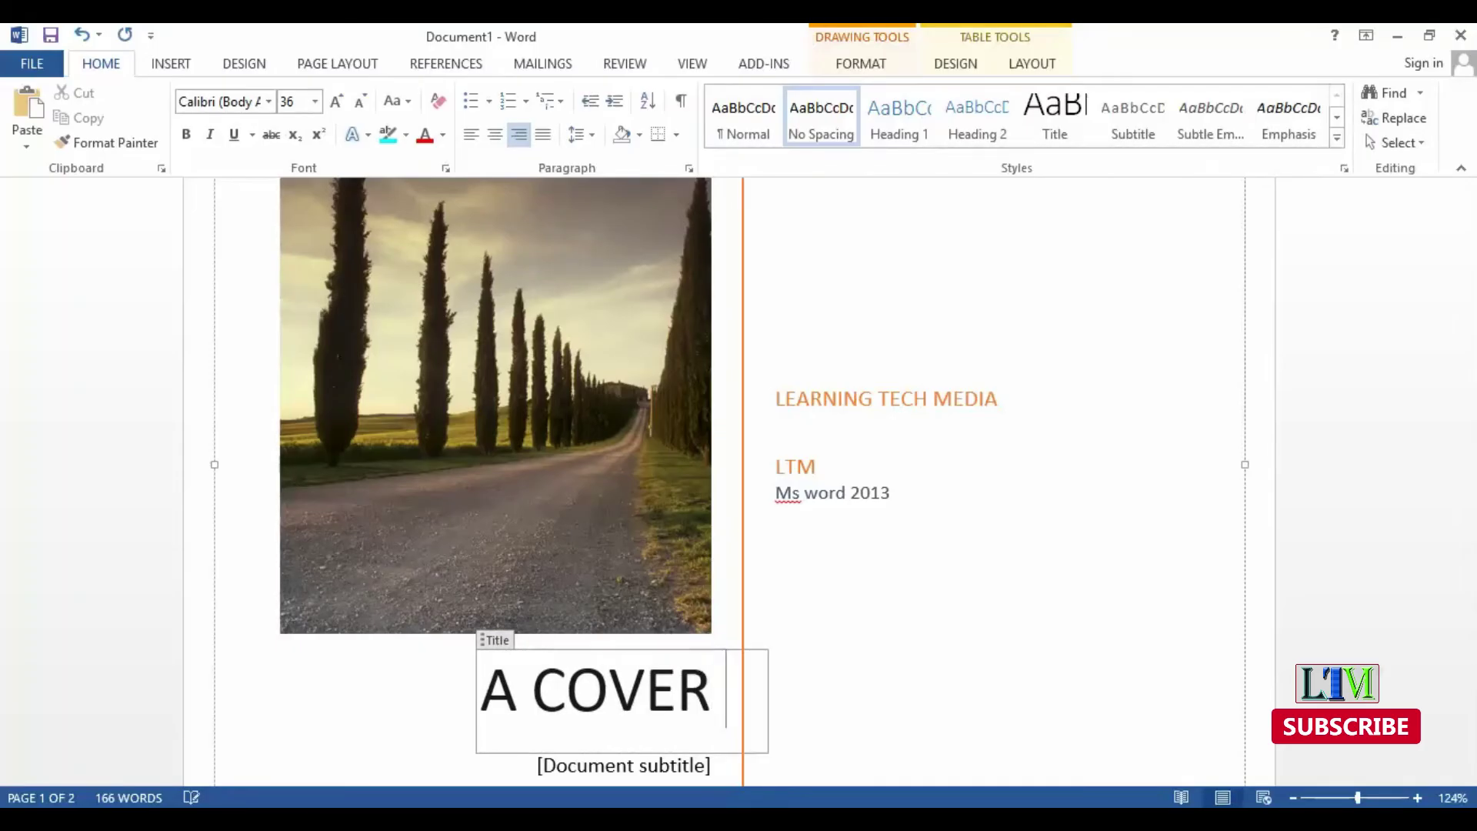
text( PAG)
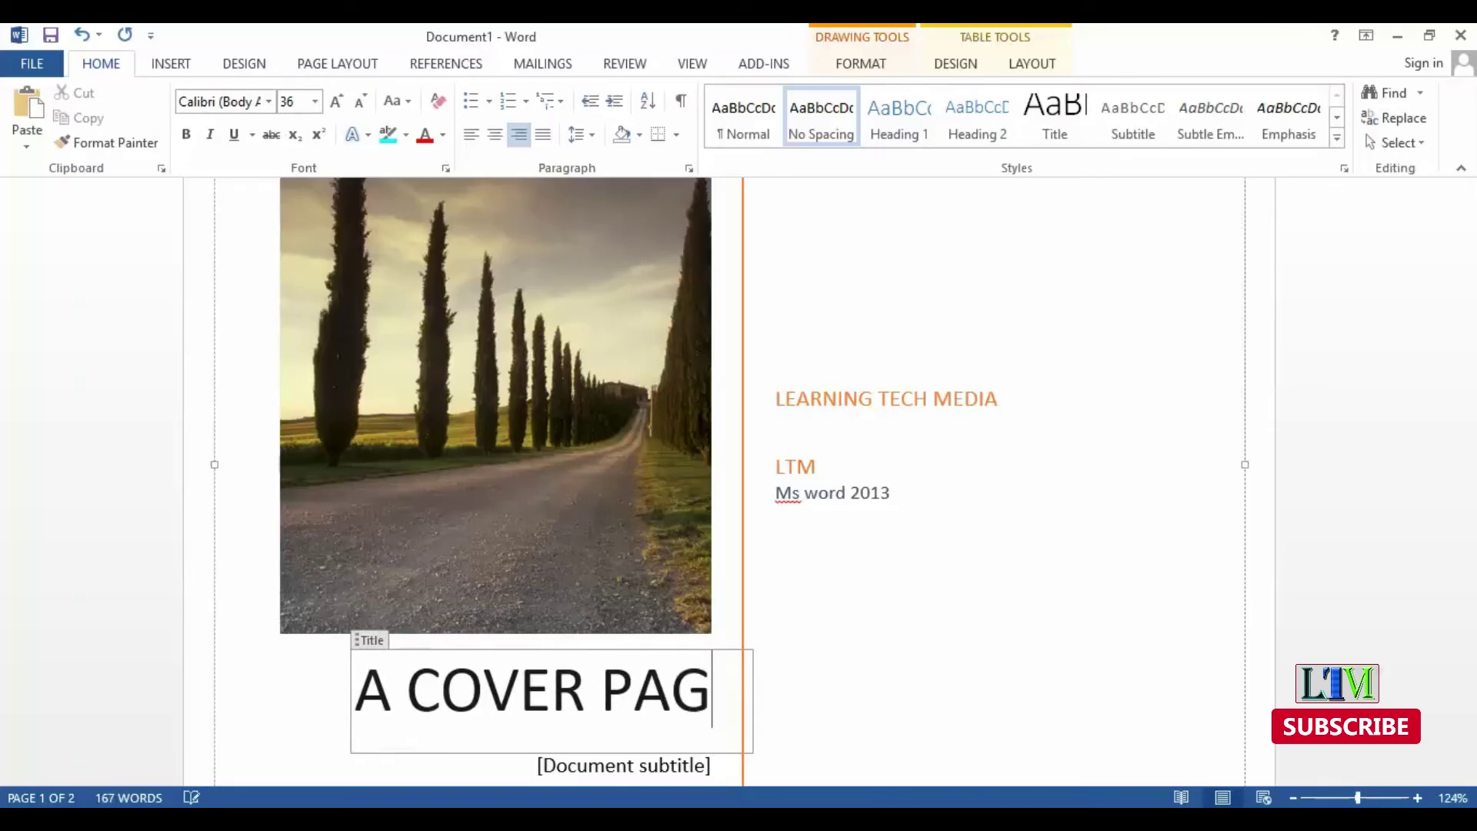
text(E)
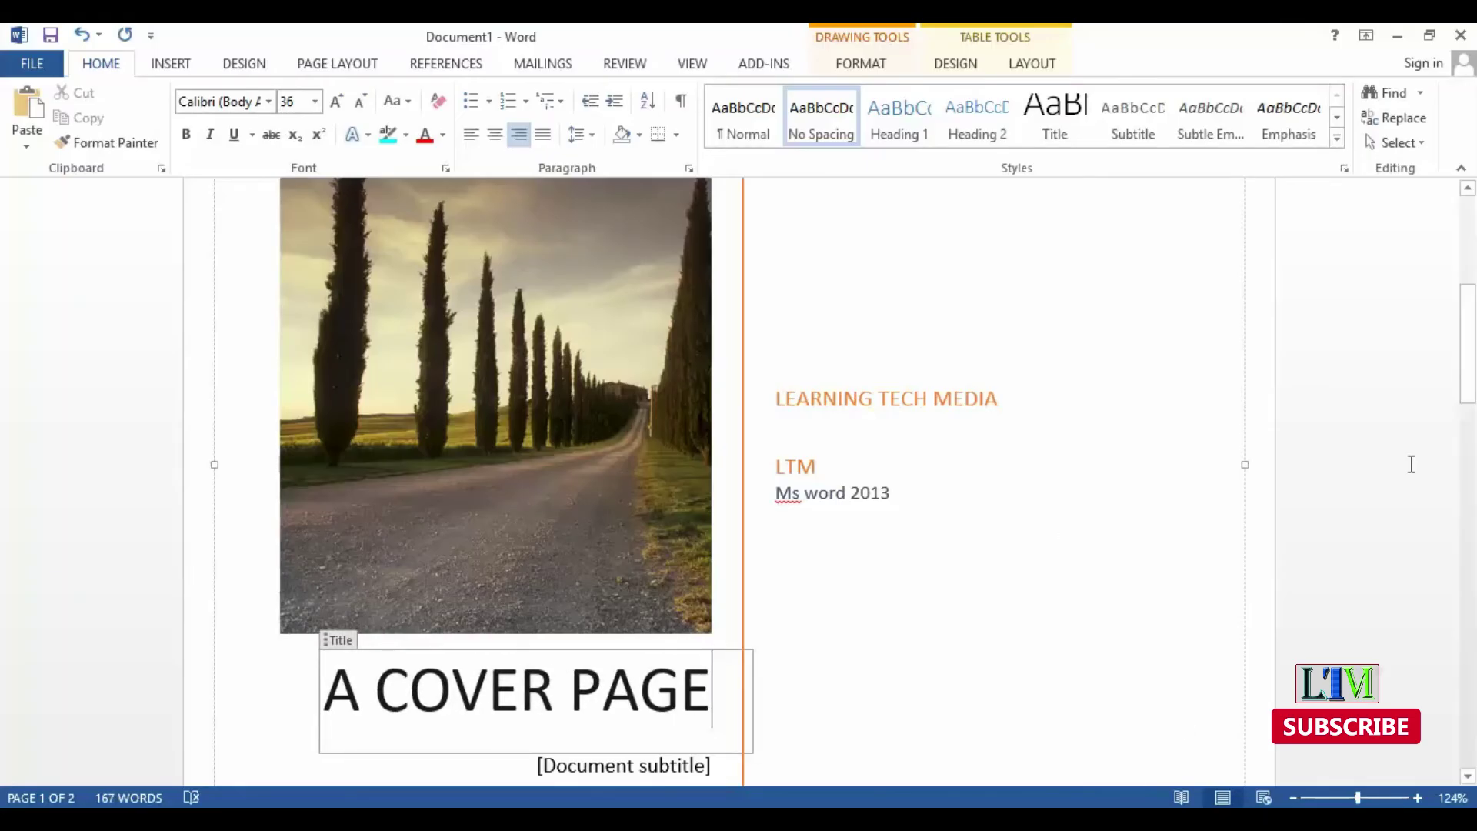
Review the cover page and text page, selecting the cover photo and zooming out to fit both.
drag(1469, 354, 1469, 358)
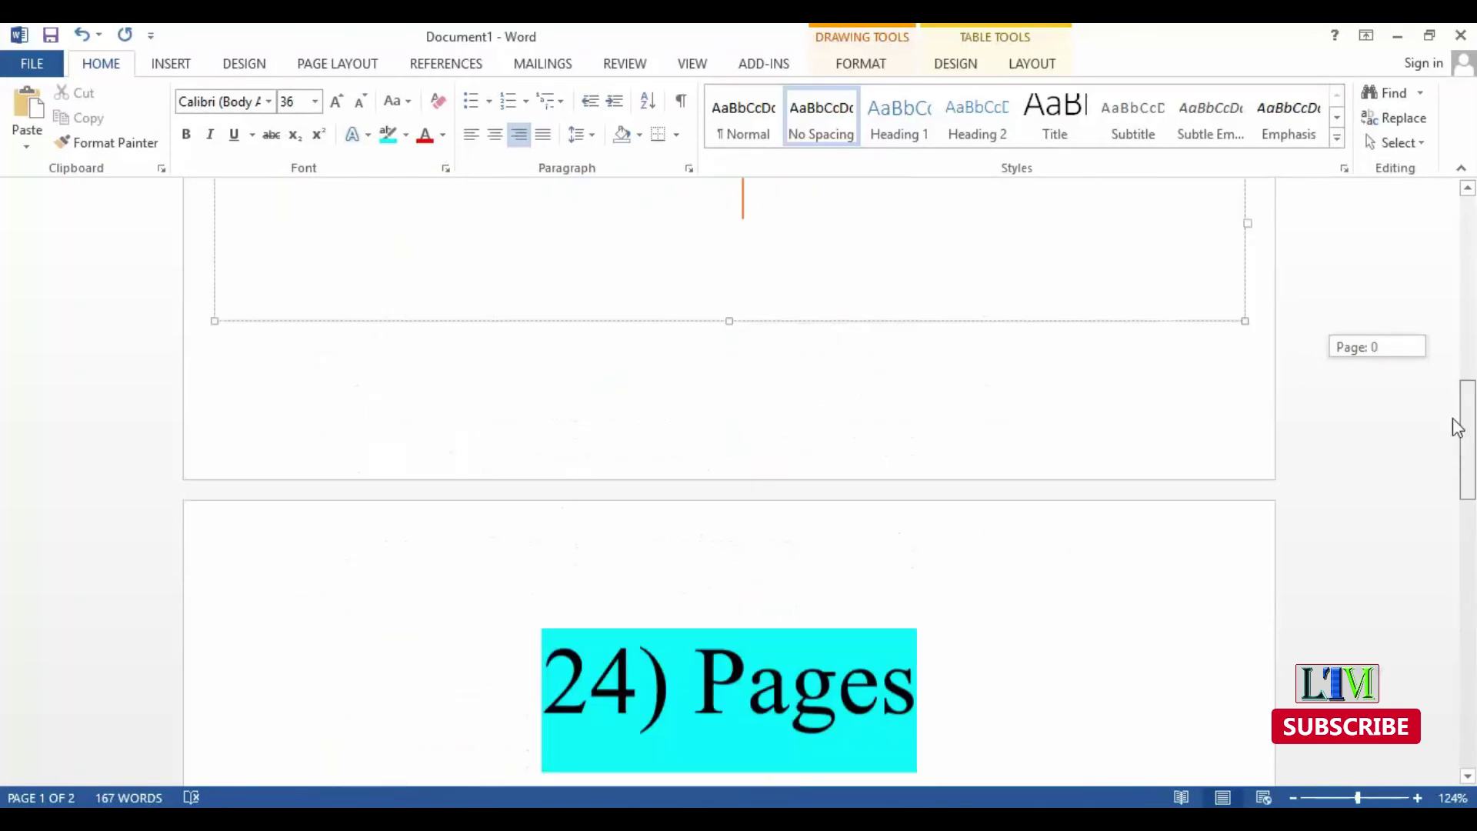
click(681, 418)
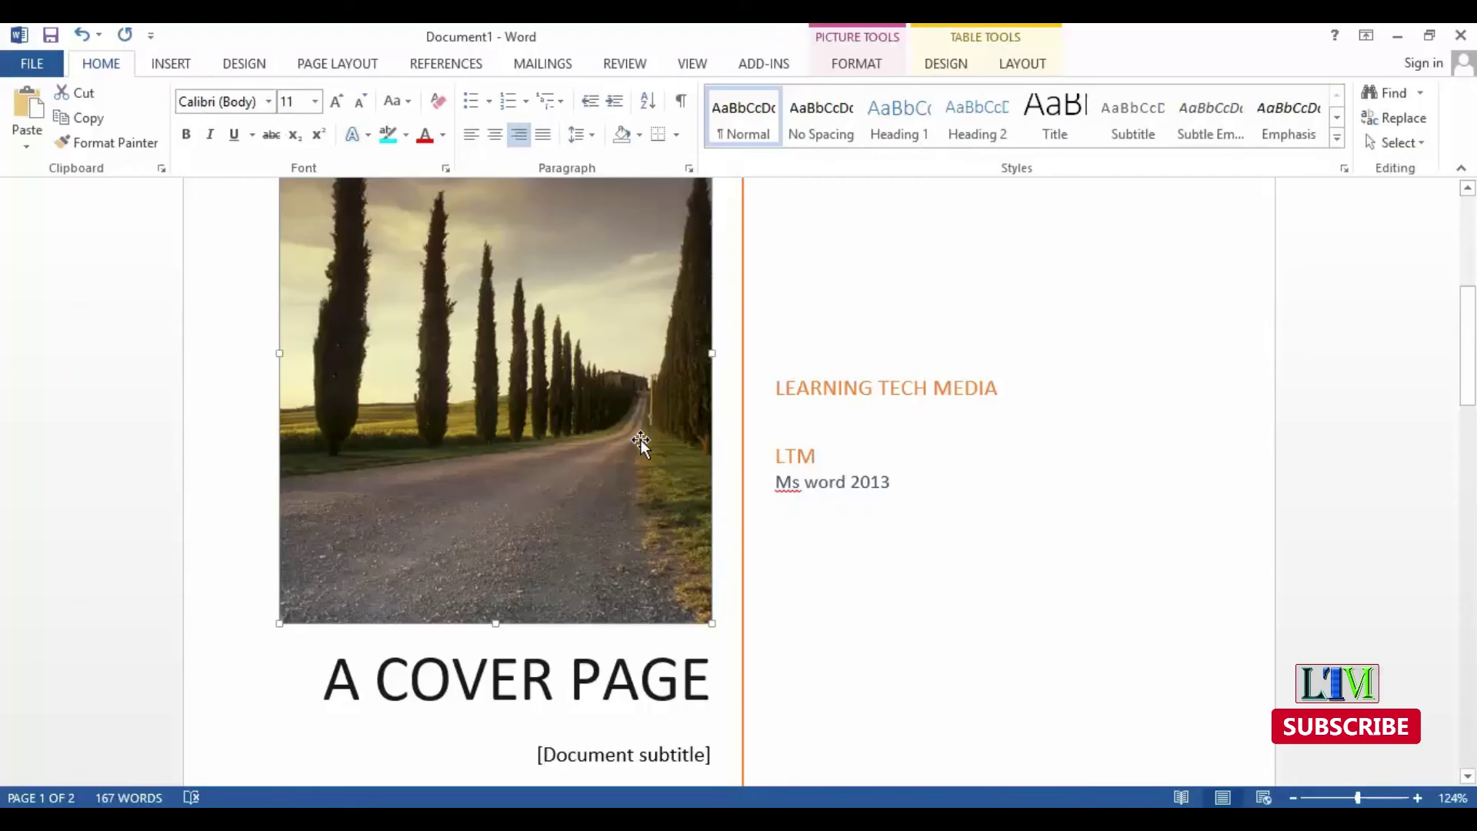
drag(1467, 389, 1467, 619)
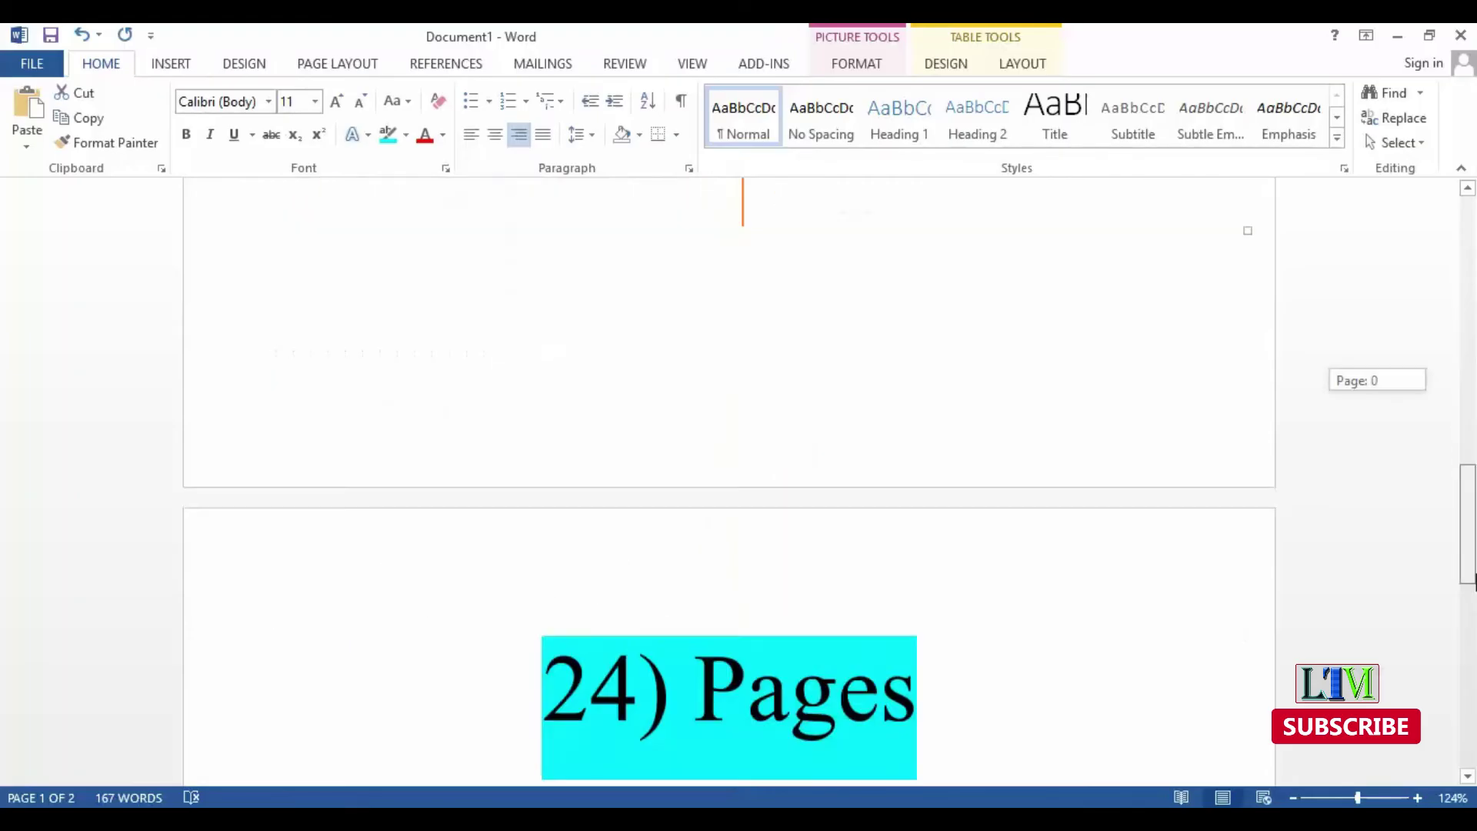
mouse_move(1467, 554)
mouse_down()
mouse_move(1467, 253)
mouse_move(1468, 612)
mouse_move(1468, 245)
mouse_up()
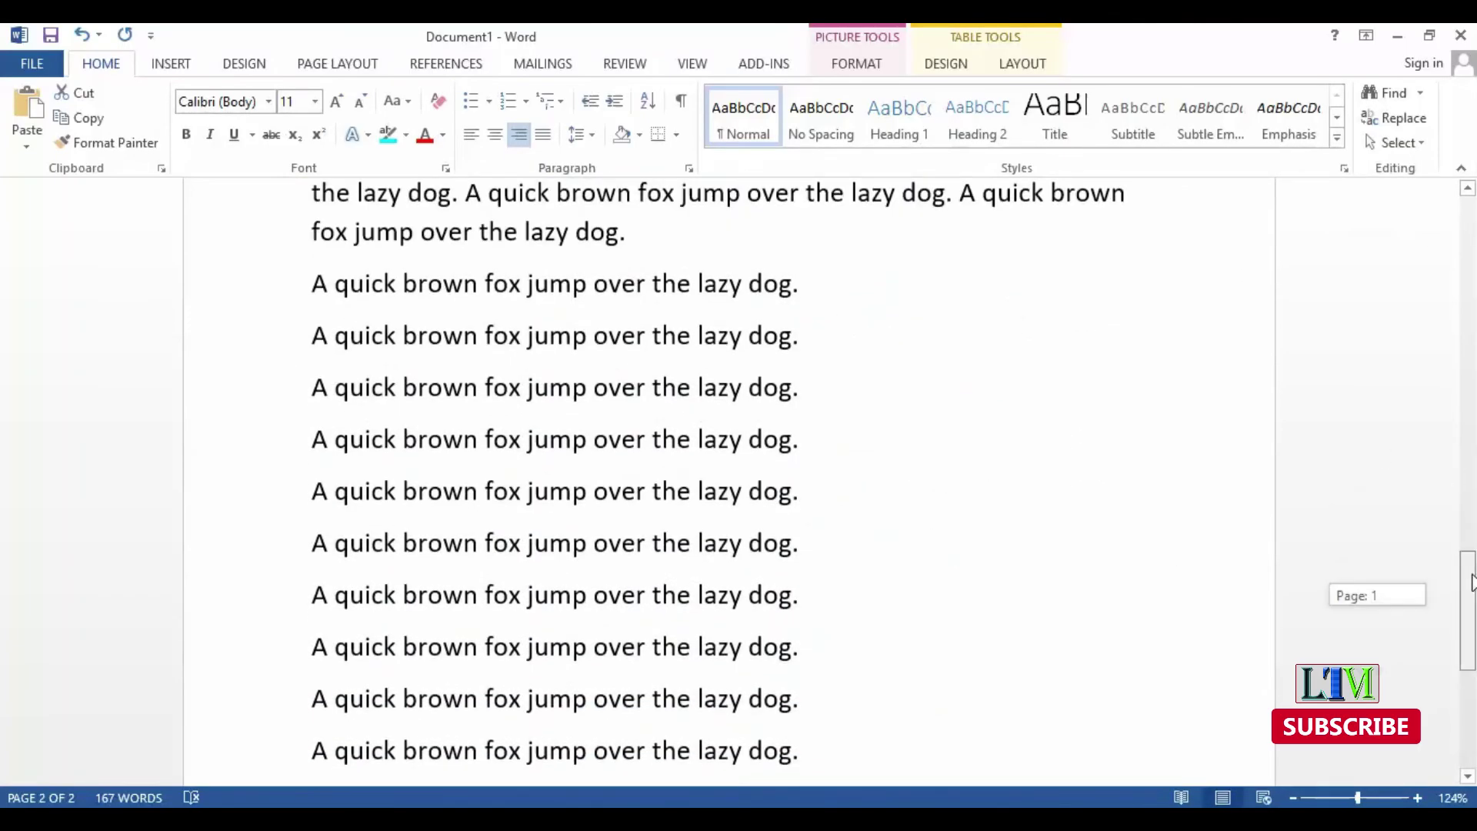
drag(1357, 798, 1317, 797)
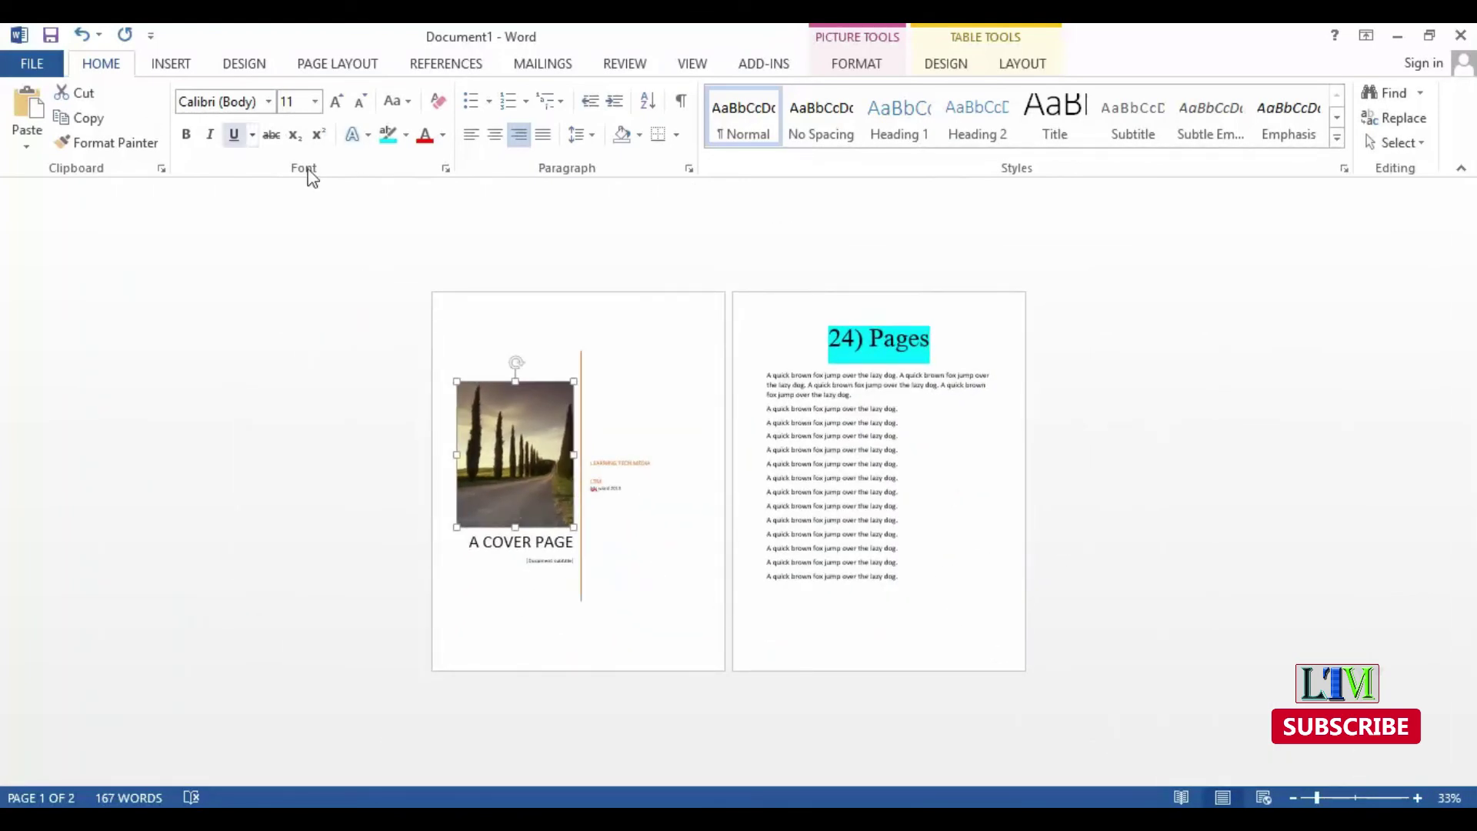
Browse the Cover Page gallery designs and close it without changes.
click(164, 69)
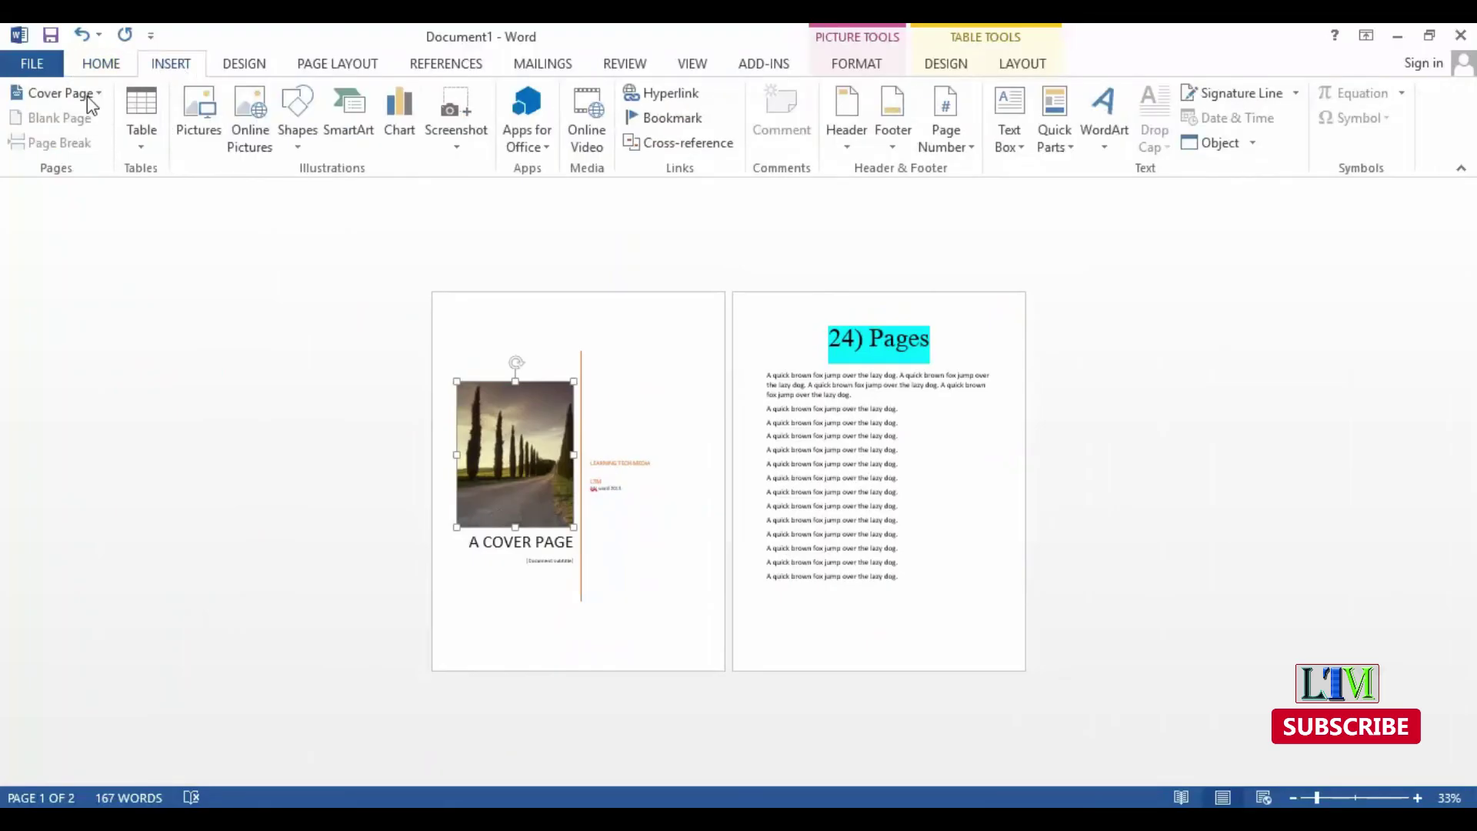
click(55, 93)
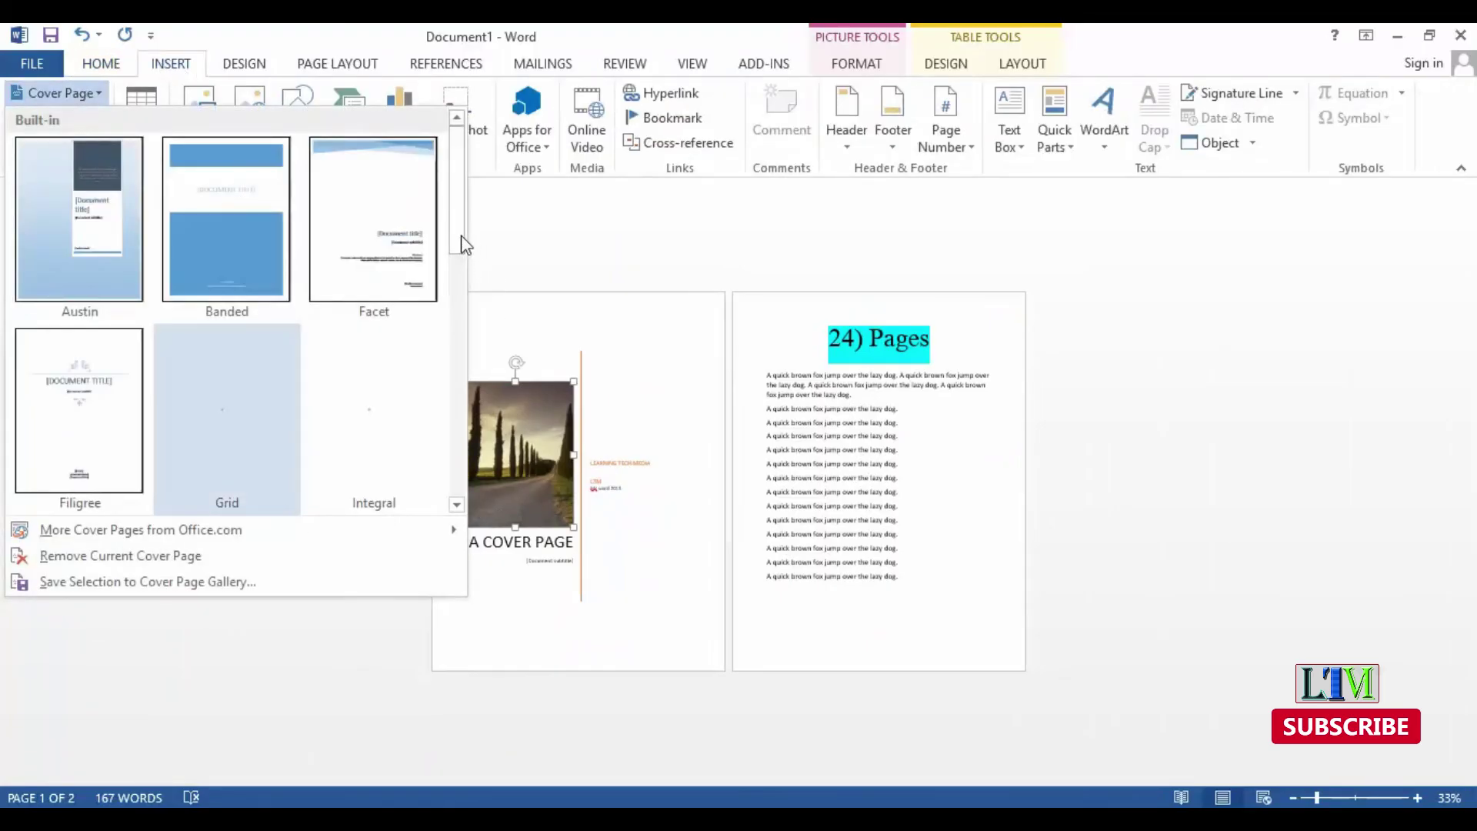
scroll(461, 241, down, 3)
scroll(473, 346, down, 3)
scroll(472, 386, down, 3)
scroll(476, 408, down, 3)
scroll(477, 454, down, 2)
scroll(470, 426, up, 1)
scroll(471, 462, down, 1)
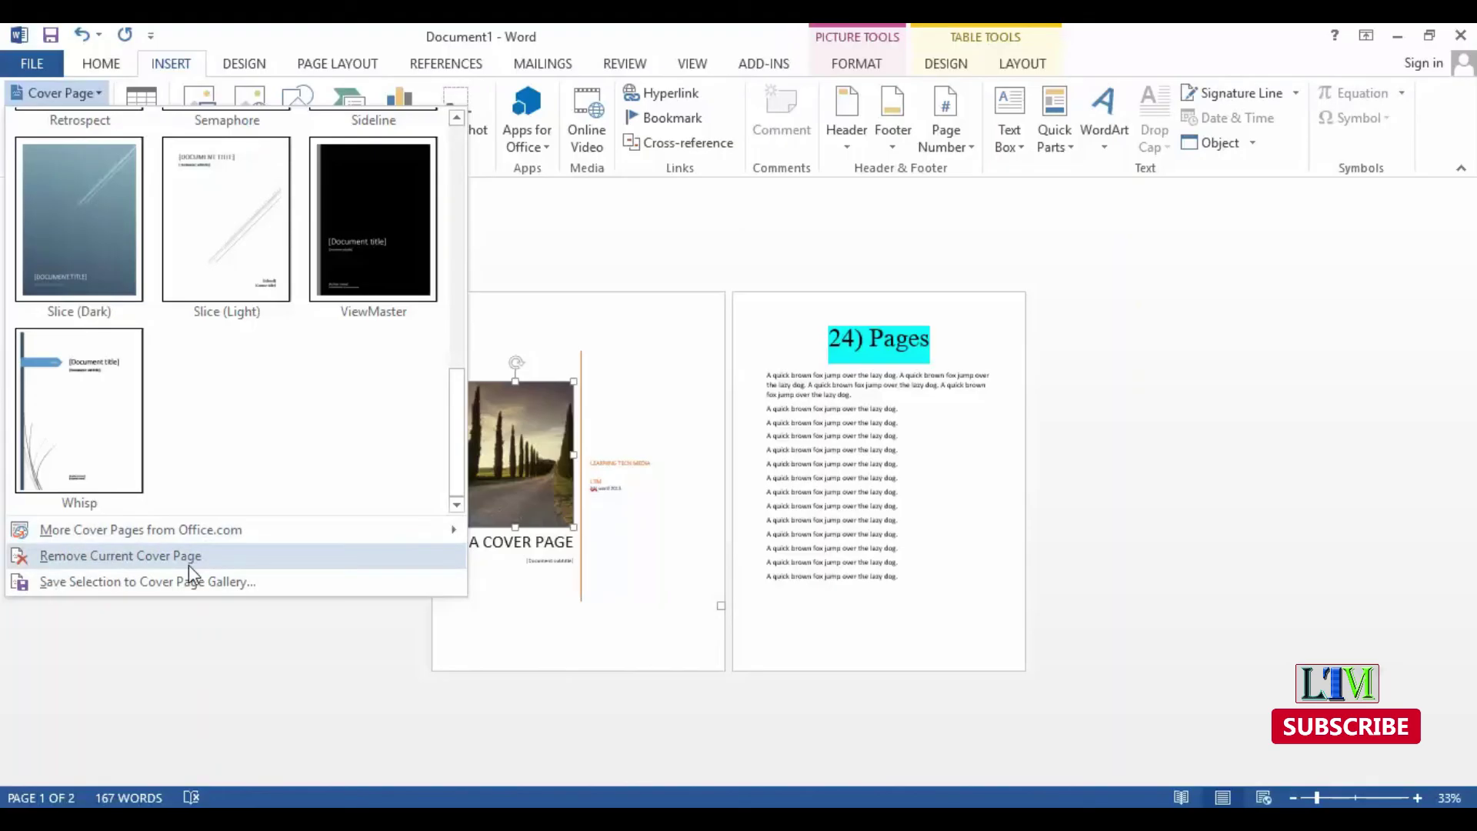
click(565, 650)
Remove the current cover page and zoom back in to about 116%.
click(564, 613)
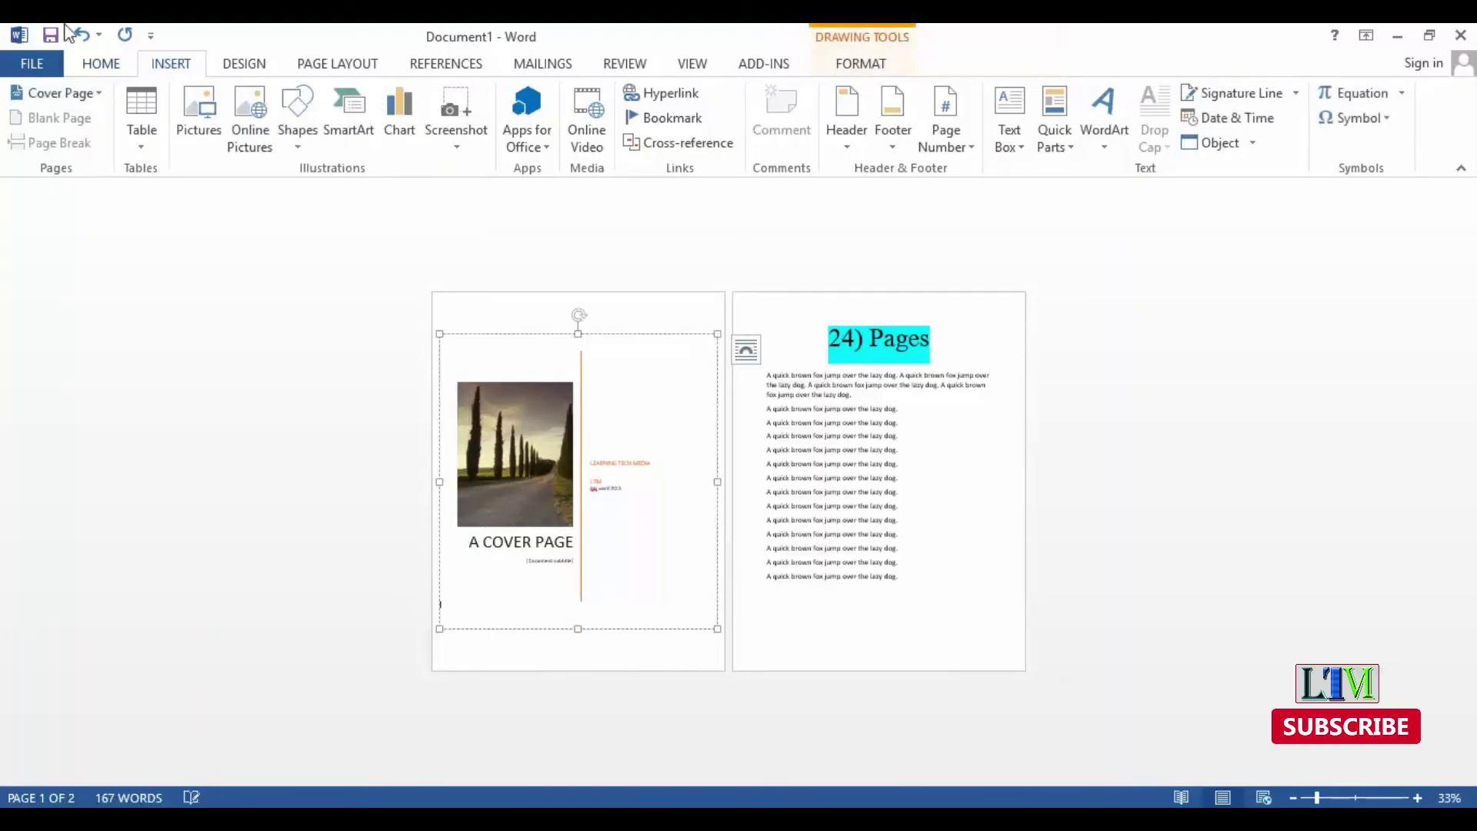
click(56, 92)
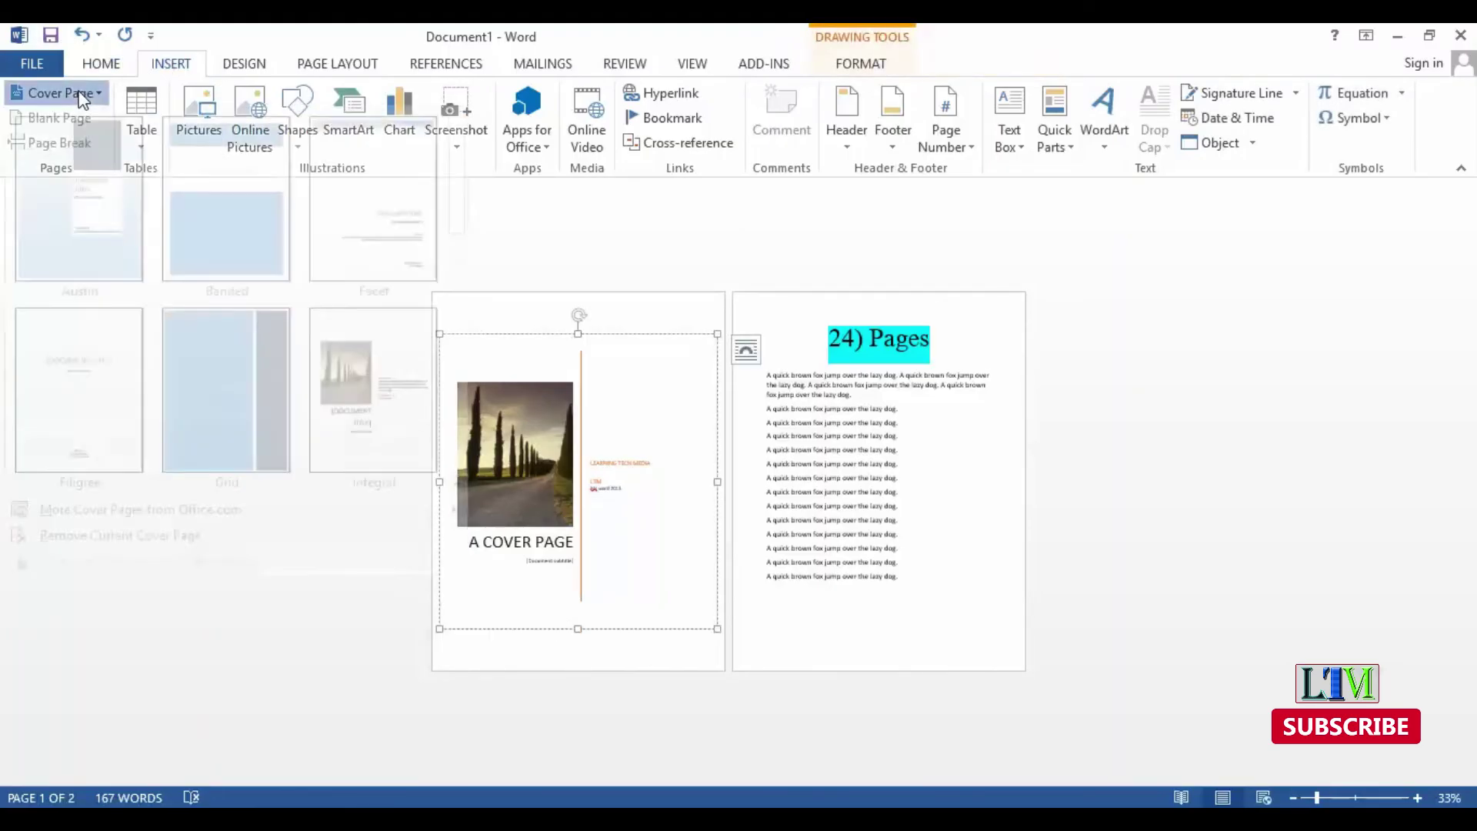
click(143, 555)
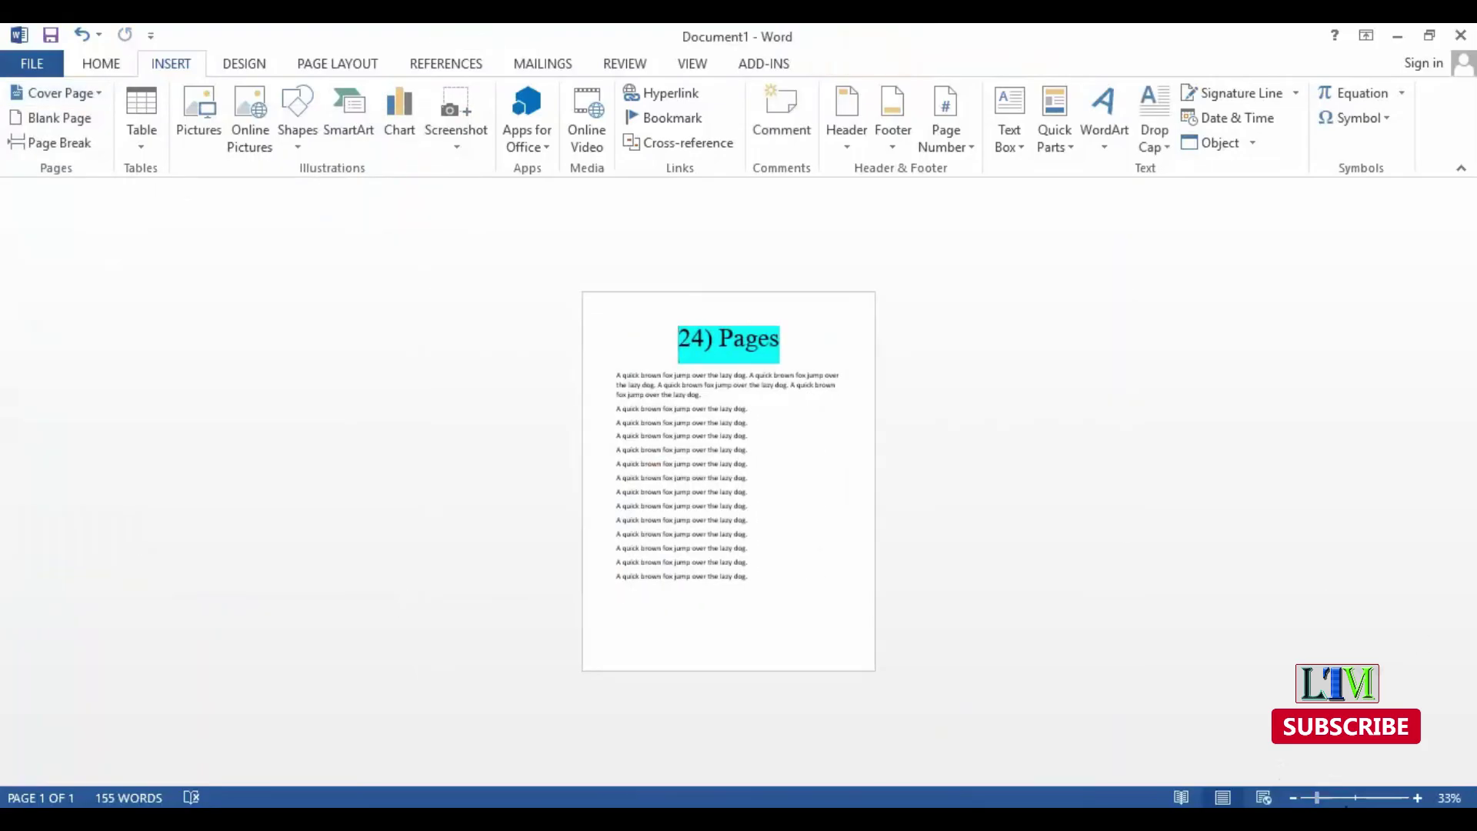
click(1353, 801)
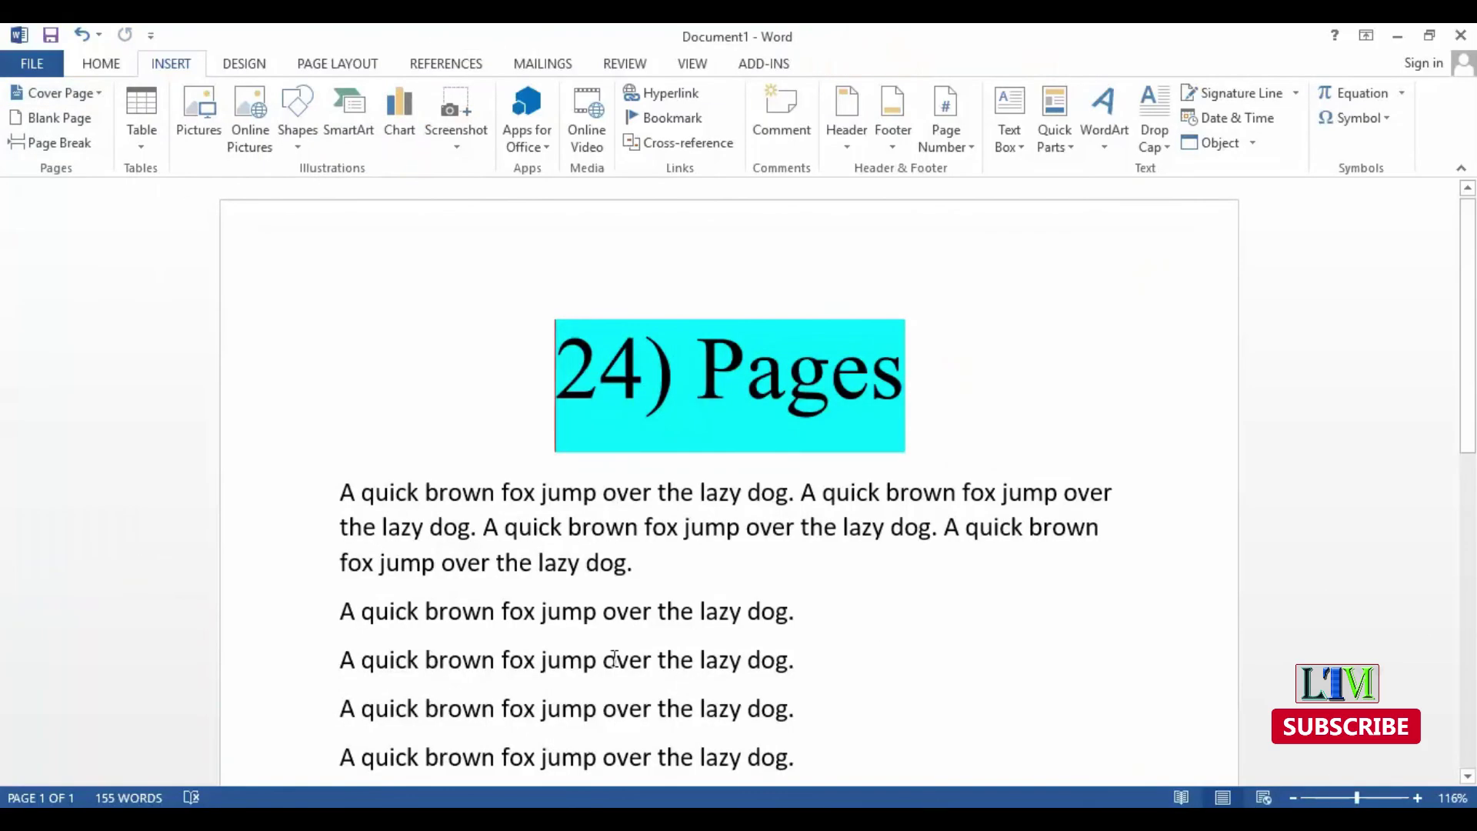